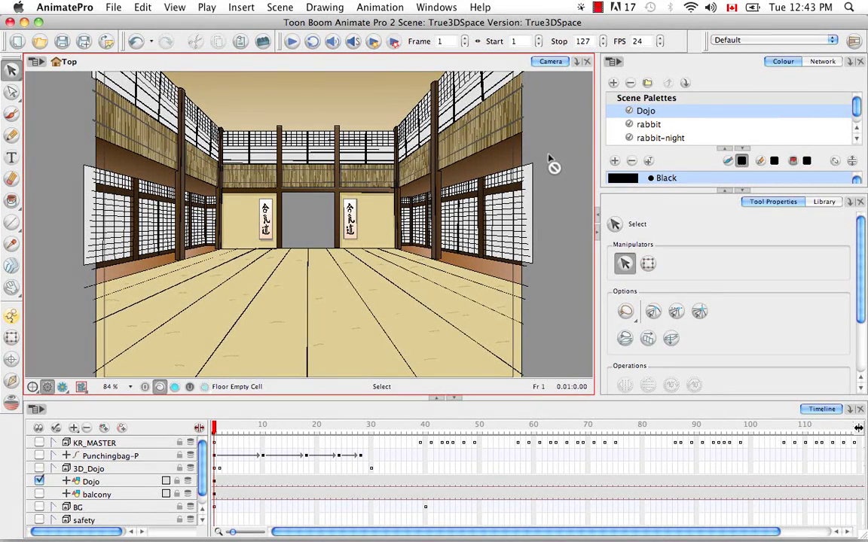
# Add a Perspective view and tilt it slightly to show the dojo above the 3D floor grid
pyautogui.click(577, 62)
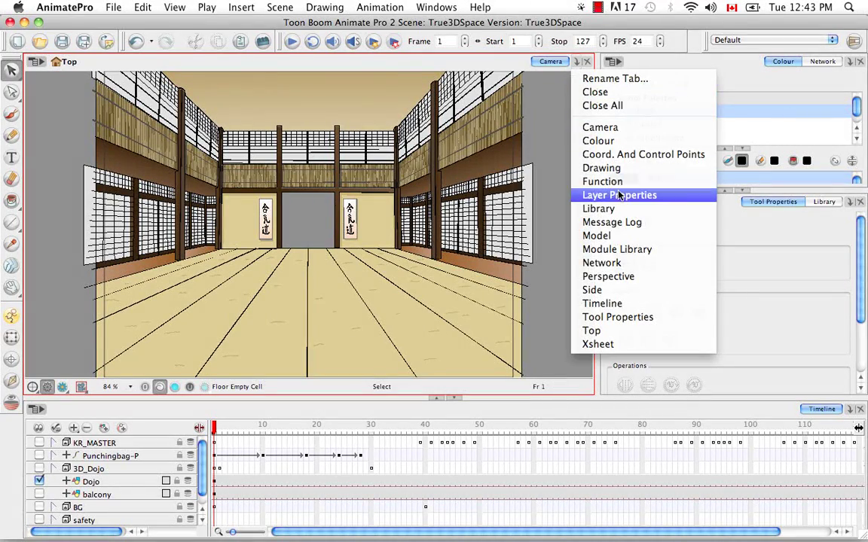
pyautogui.click(607, 277)
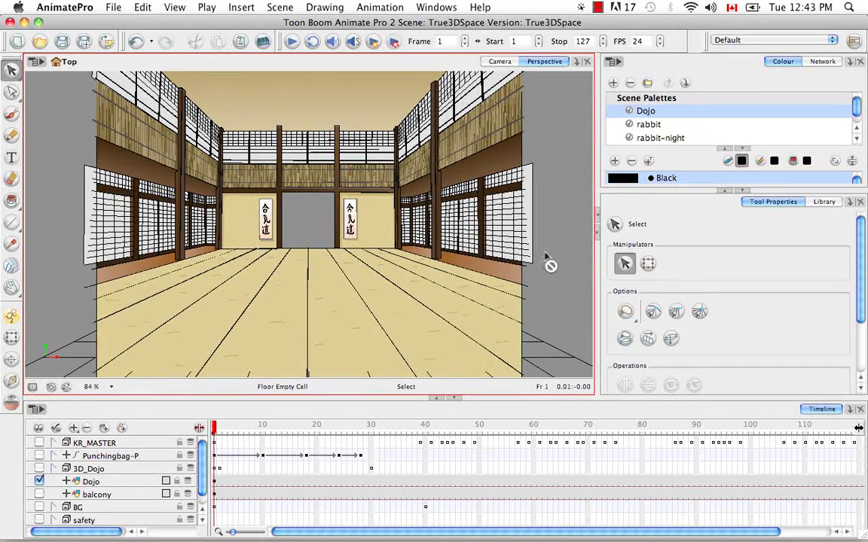
pyautogui.press('alt+super')
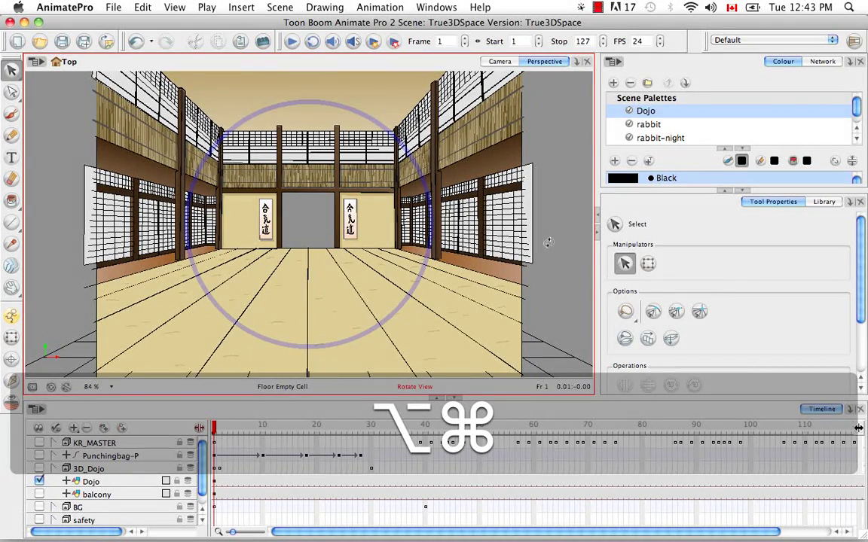
pyautogui.moveTo(548, 242); pyautogui.dragTo(444, 184)
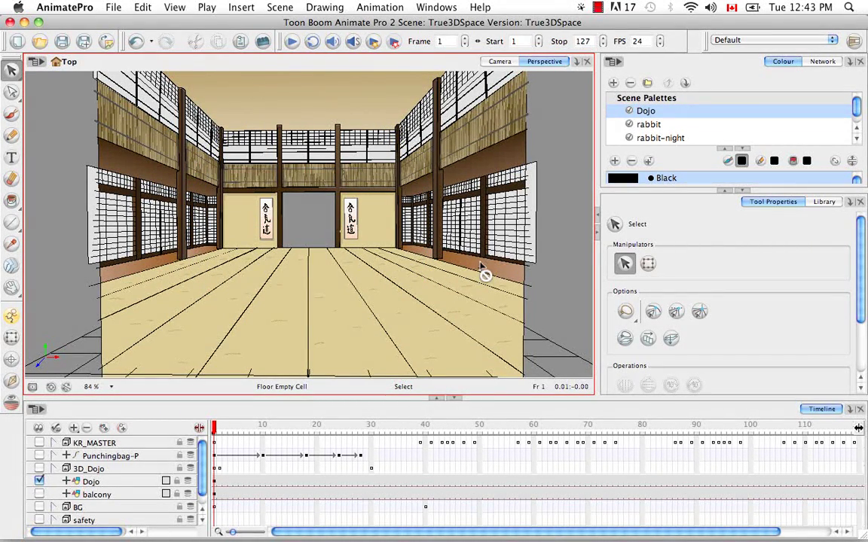
# Hide the Dojo layer, enable only 3D_Dojo, and zoom out to see the whole model
pyautogui.click(39, 481)
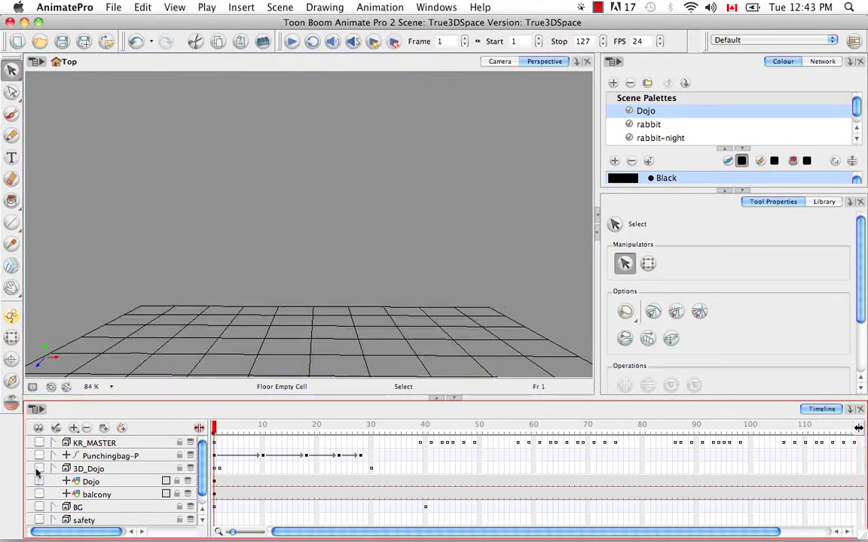
pyautogui.click(39, 469)
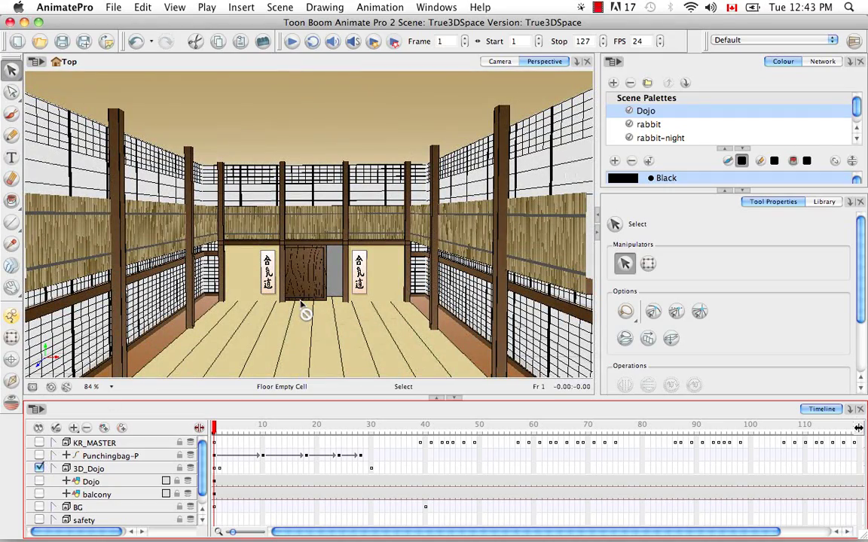
pyautogui.press('super+minus')
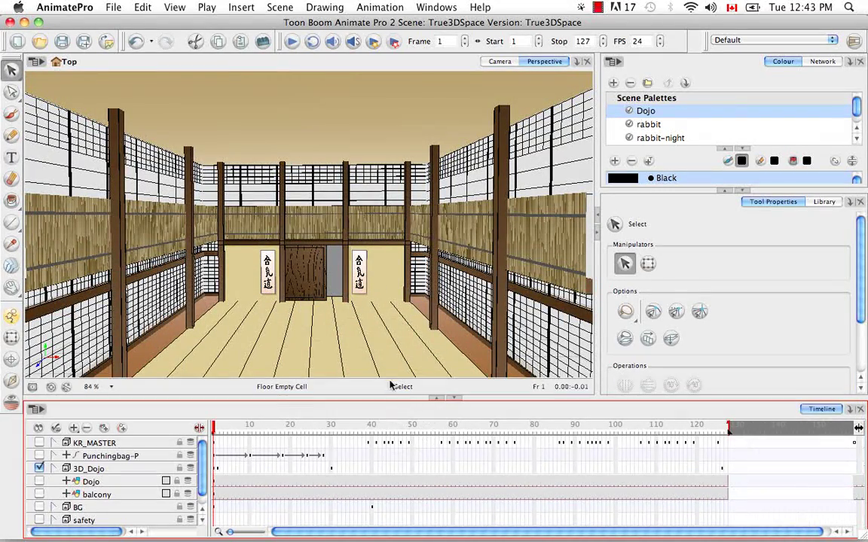
pyautogui.click(379, 368)
pyautogui.press('super+minus')
pyautogui.press('super+minus')
pyautogui.press('super+minus')
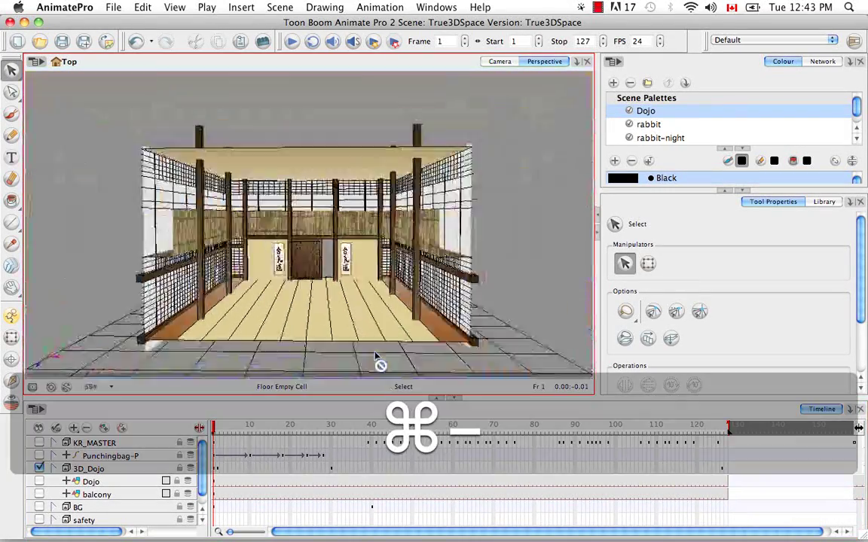
# Orbit, zoom and pan around the 3D dojo to inspect its floor, walls and balcony planes
pyautogui.press('alt+super')
pyautogui.moveTo(426, 228); pyautogui.dragTo(395, 271)
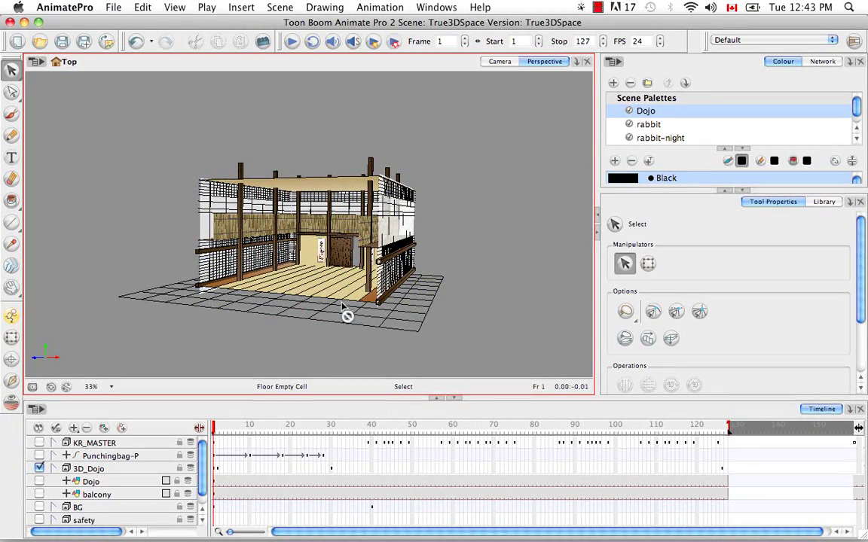
pyautogui.press('super+equal')
pyautogui.press('super+equal')
pyautogui.press('super+equal')
pyautogui.press('super+equal')
pyautogui.press('space')
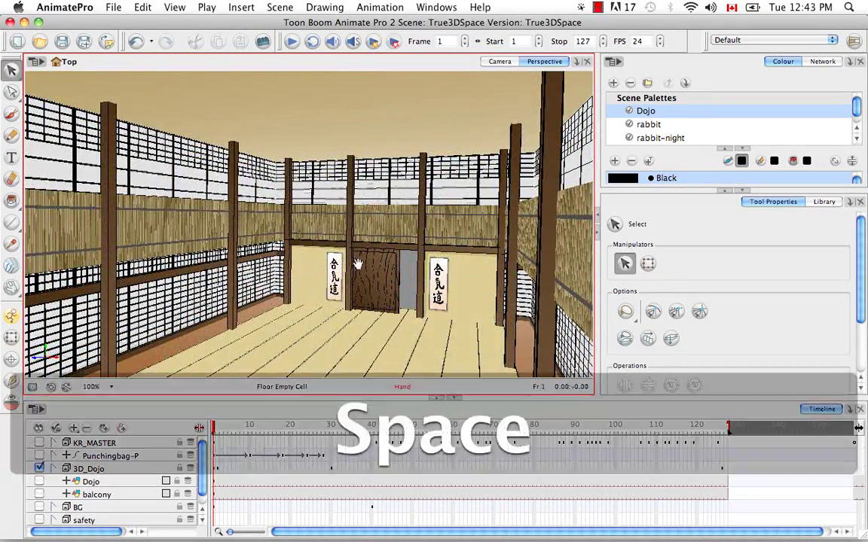
pyautogui.moveTo(345, 313); pyautogui.dragTo(212, 241)
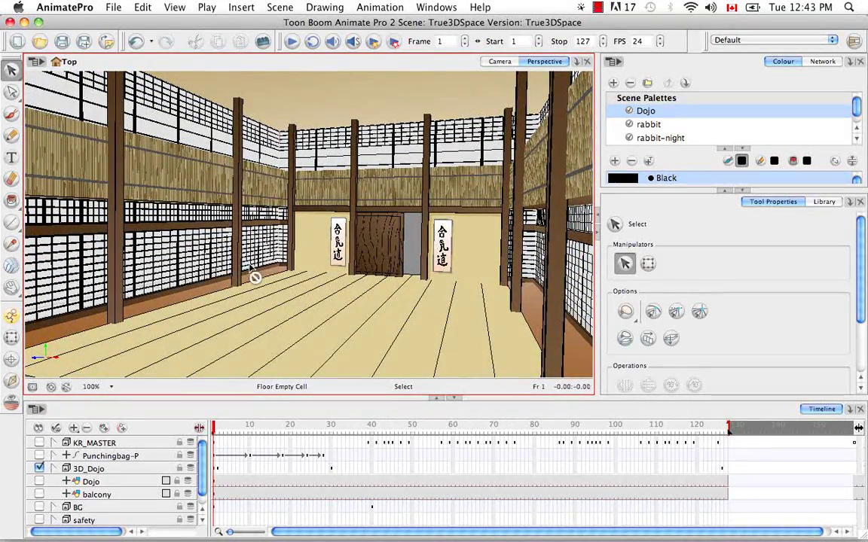
pyautogui.press('super+alt')
pyautogui.moveTo(252, 277); pyautogui.dragTo(297, 300)
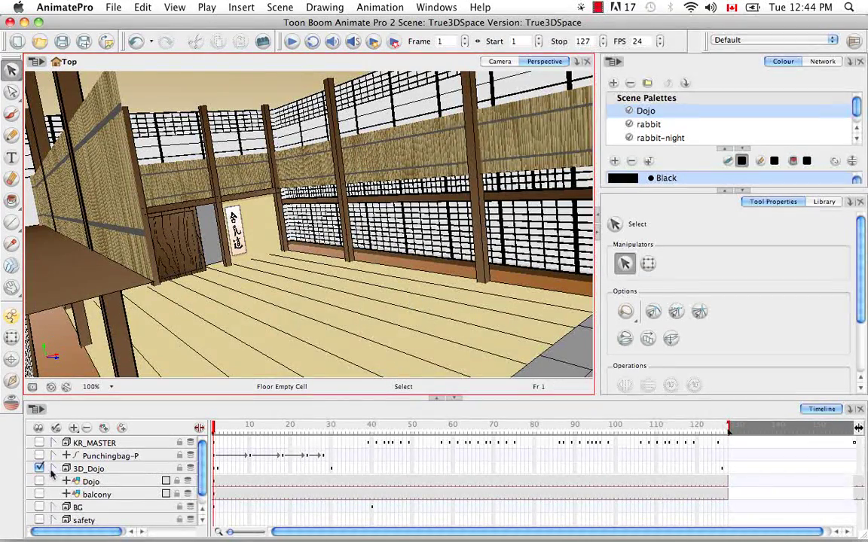
# Hide 3D_Dojo and return to the Camera view showing the flat dojo drawing
pyautogui.click(39, 468)
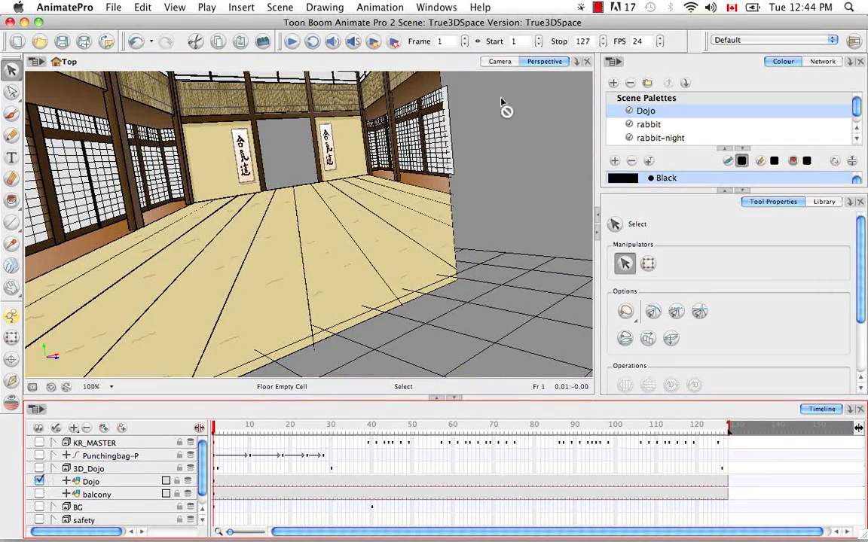
pyautogui.click(500, 61)
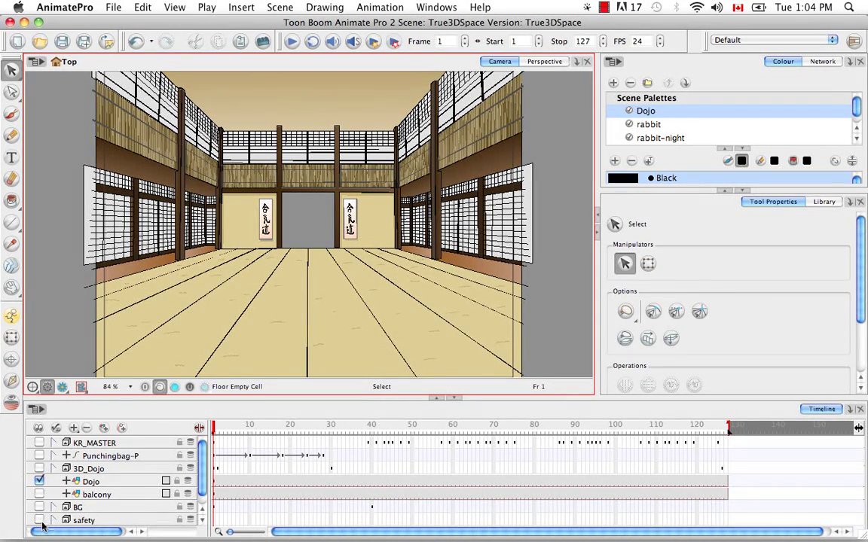
pyautogui.click(39, 482)
pyautogui.click(39, 520)
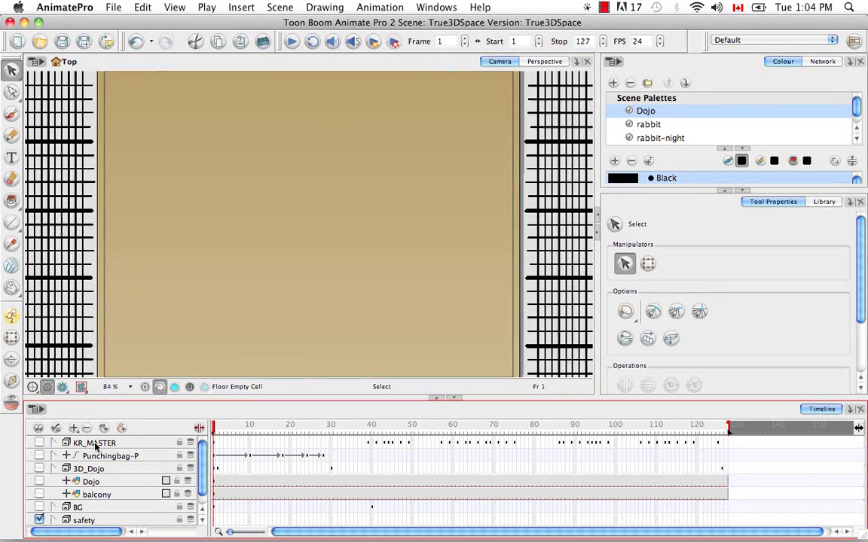
pyautogui.press('super+minus')
pyautogui.press('super+minus')
pyautogui.press('super+minus')
pyautogui.press('super+minus')
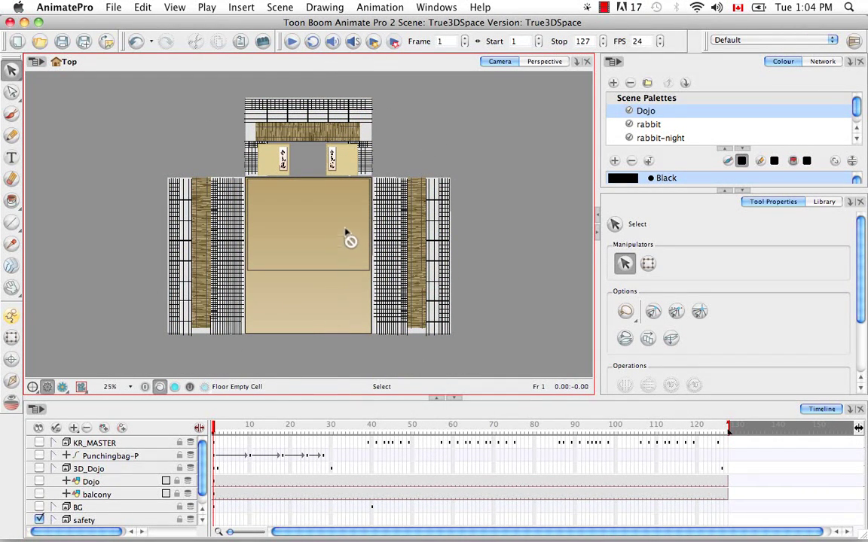
pyautogui.click(40, 520)
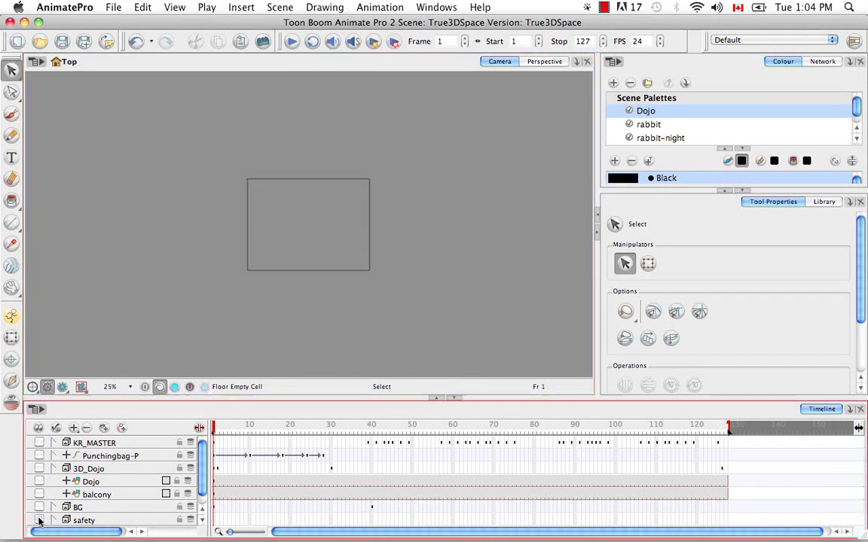
pyautogui.click(39, 481)
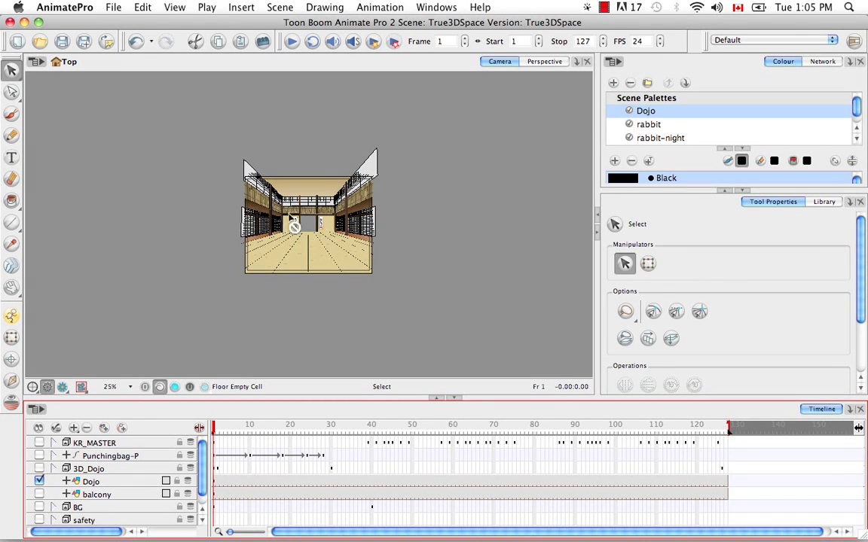
pyautogui.click(291, 299)
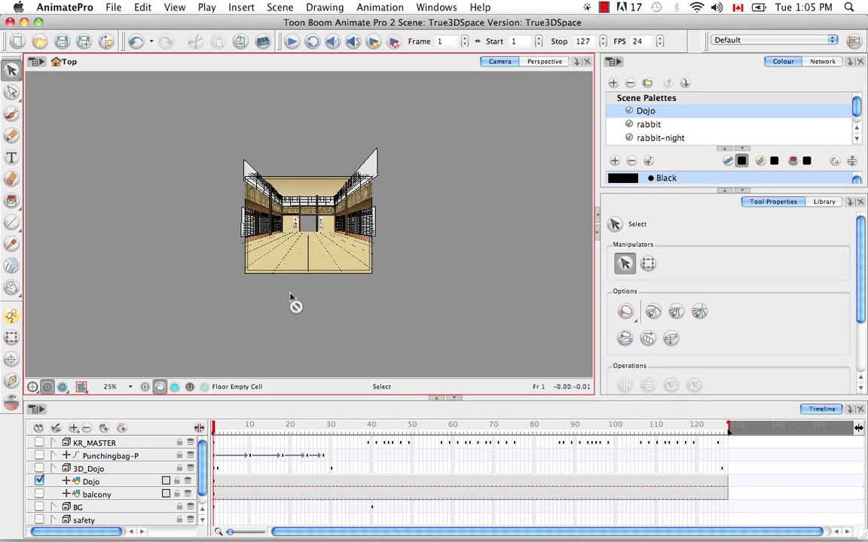
pyautogui.press('super+equal')
pyautogui.press('super+equal')
pyautogui.press('super+equal')
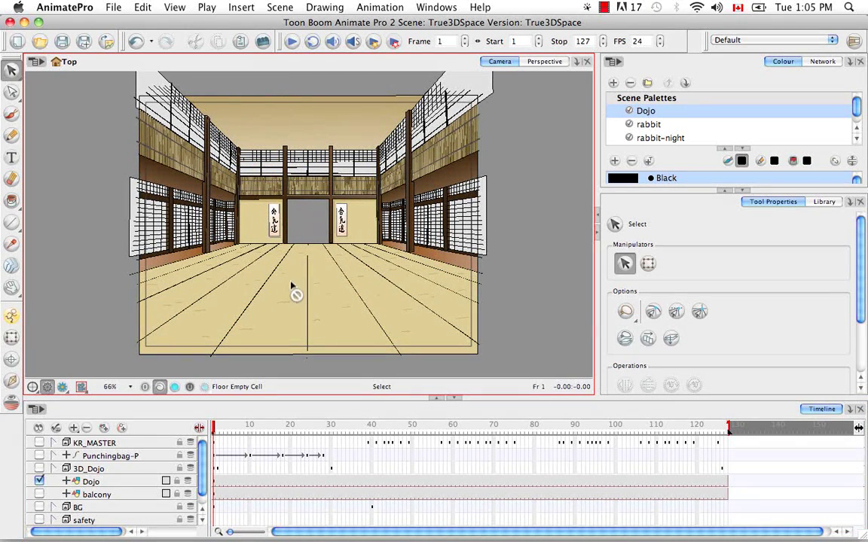
# Show the safety layer instead of Dojo and zoom out to see the whole layout
pyautogui.click(41, 482)
pyautogui.click(39, 520)
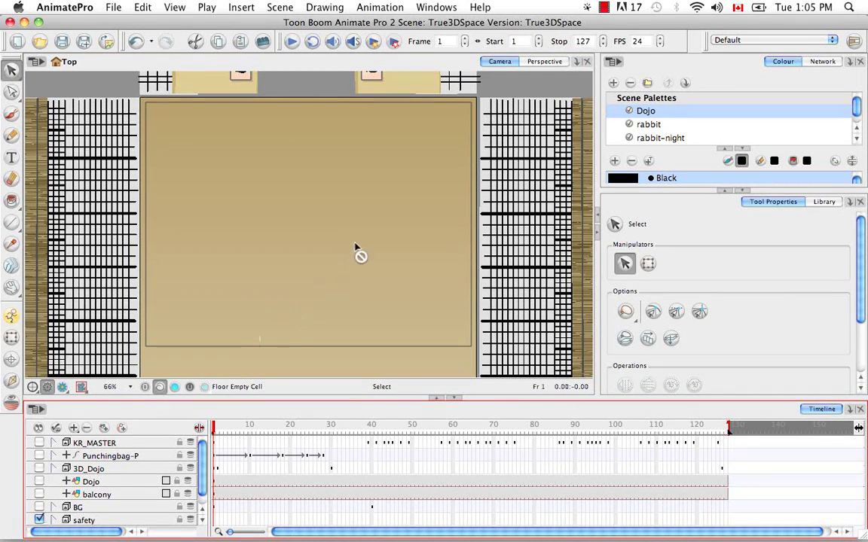
pyautogui.click(337, 265)
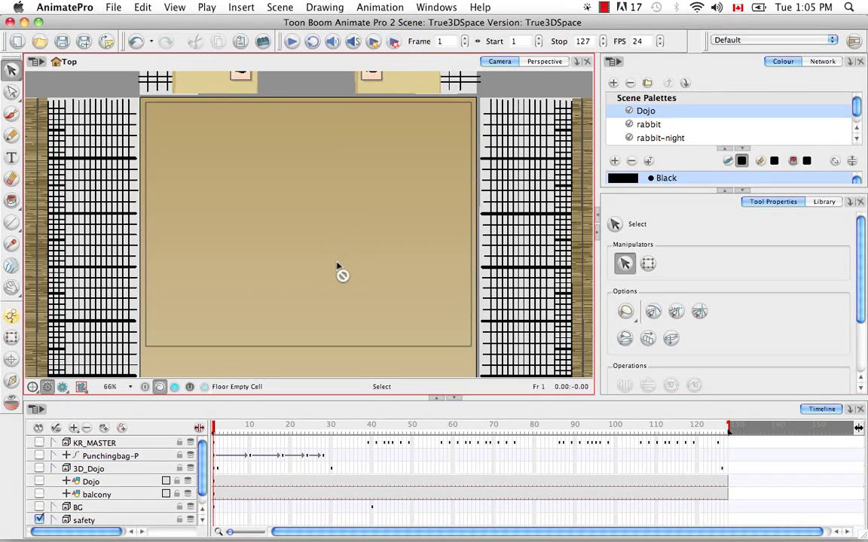
pyautogui.press('super+minus')
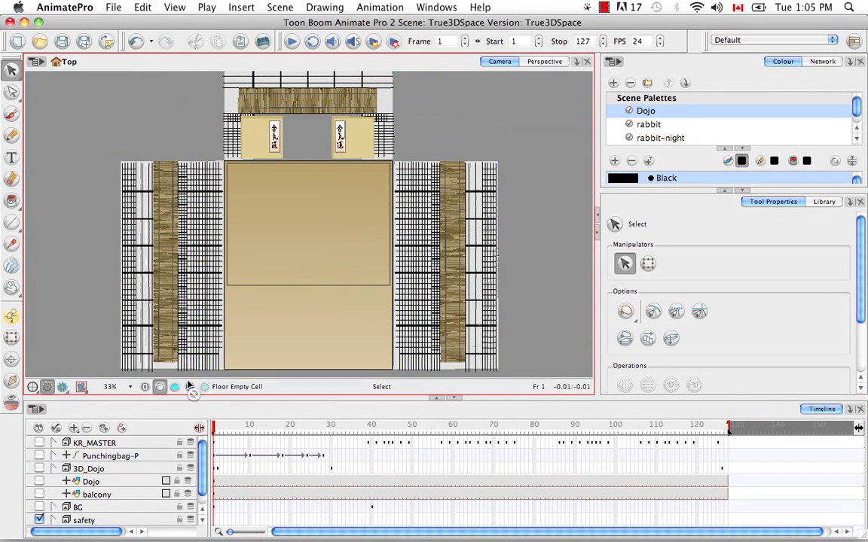
# Hide the Cieling and Mezzanine_Flo layers to reveal the floor planks
pyautogui.click(188, 477)
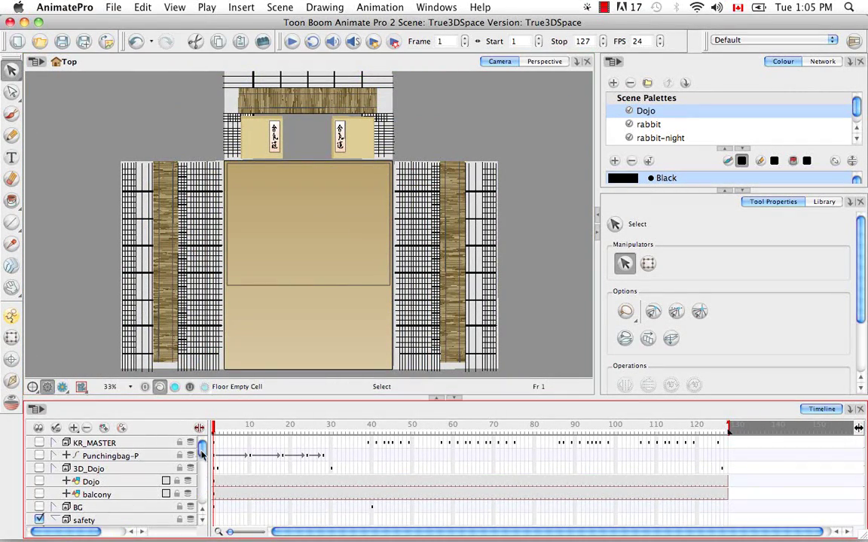
pyautogui.moveTo(201, 450); pyautogui.dragTo(201, 465)
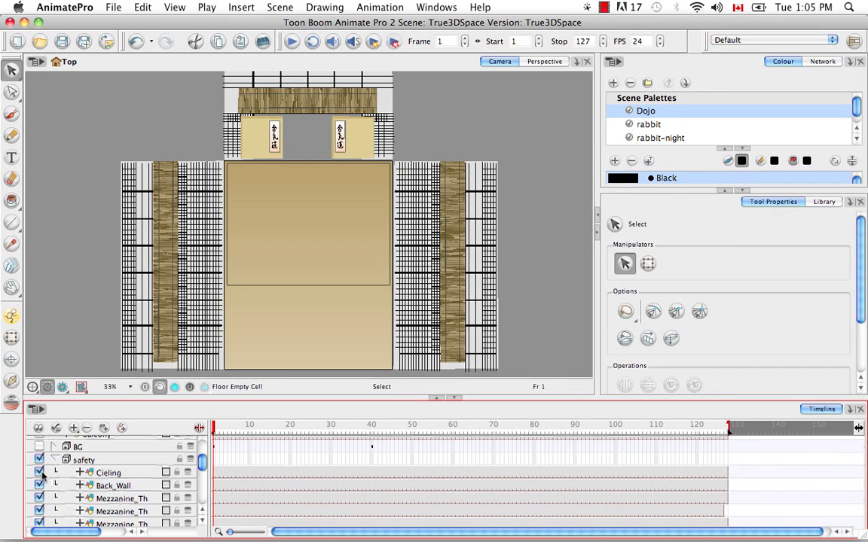
pyautogui.click(39, 472)
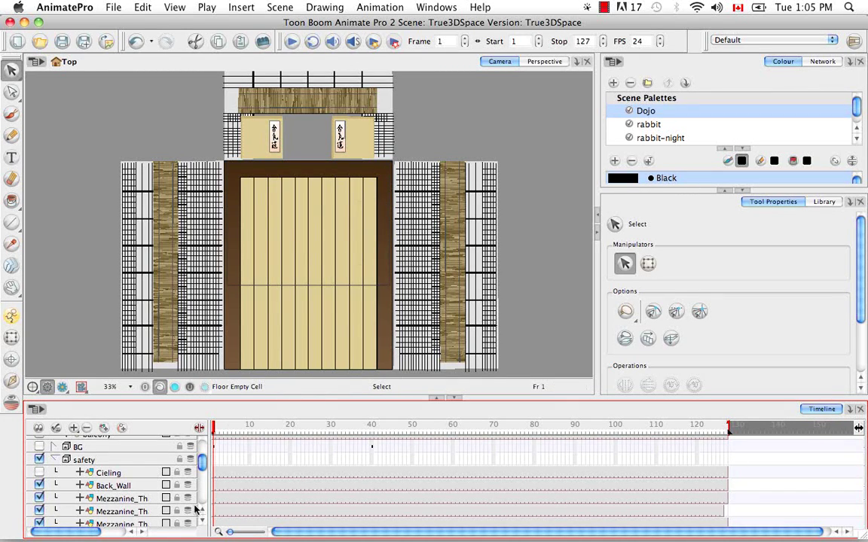
pyautogui.scroll(-3, 203, 526)
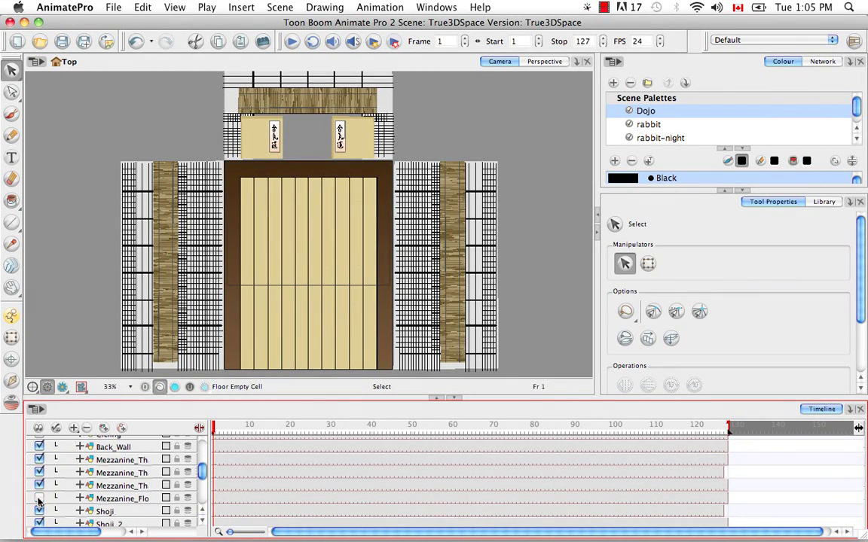
pyautogui.click(39, 499)
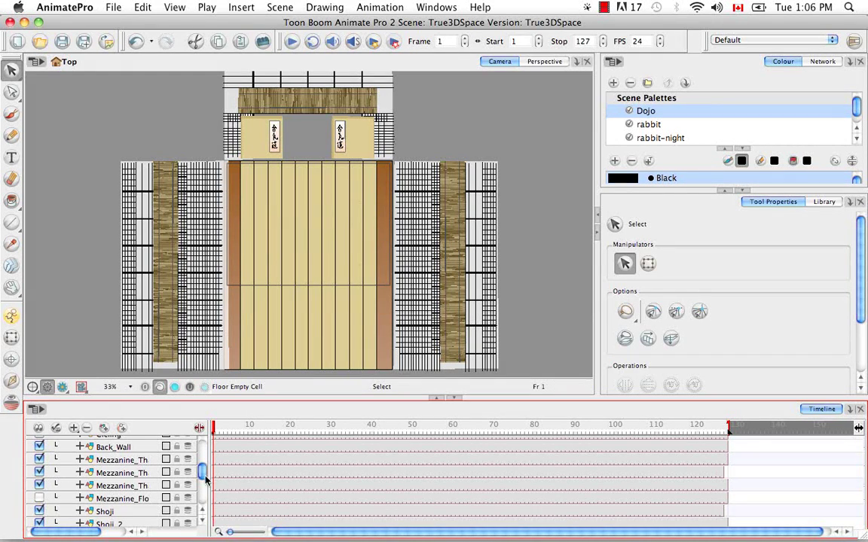
# Enable the Dojo drawing in place of safety and enlarge it to fill the view with Shift+M
pyautogui.moveTo(203, 461); pyautogui.dragTo(202, 446)
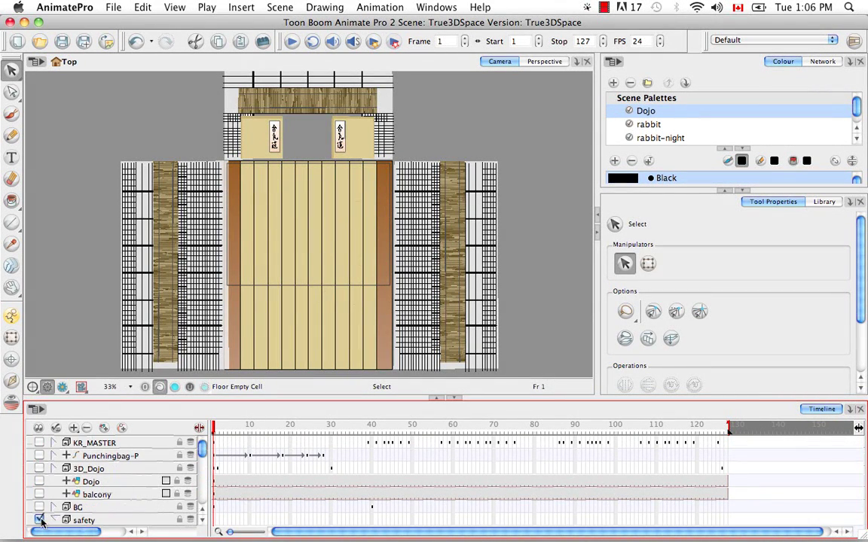
pyautogui.click(39, 480)
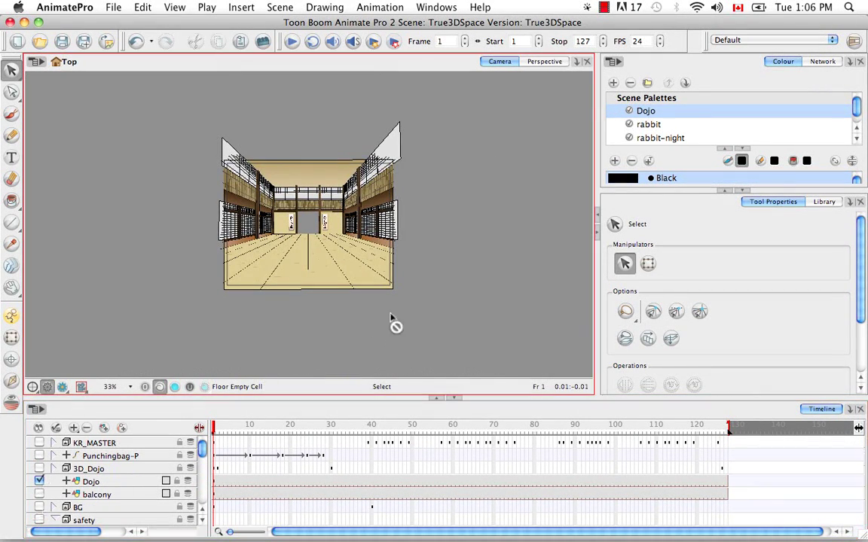
pyautogui.hotkey('shift', 'm')
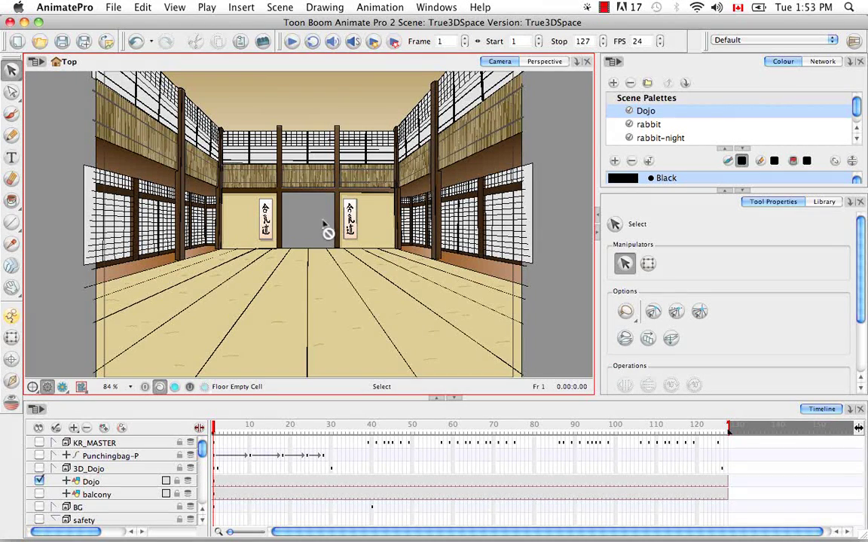
# Switch back from the Dojo drawing to the safety layers and zoom out
pyautogui.click(39, 483)
pyautogui.click(39, 520)
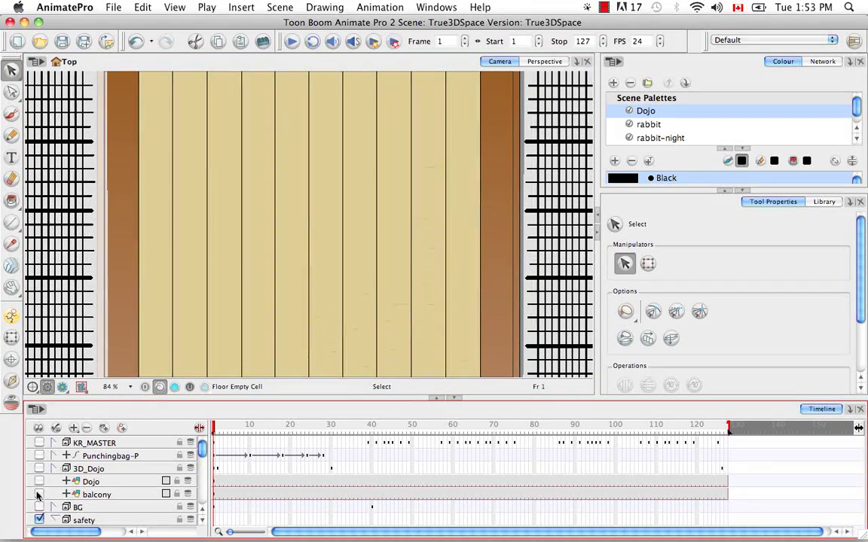
pyautogui.press('super+minus')
pyautogui.press('super+minus')
pyautogui.press('super+minus')
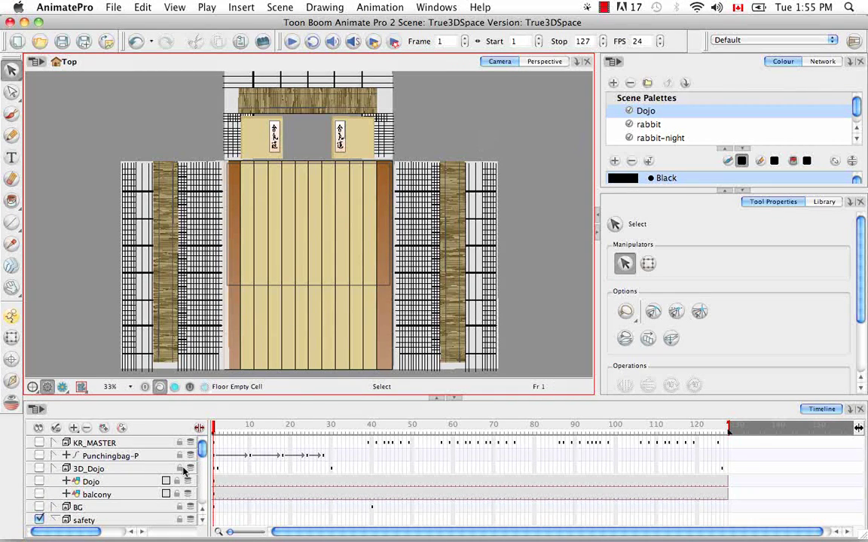
# Hide the Floor layer as well
pyautogui.scroll(-5, 202, 465)
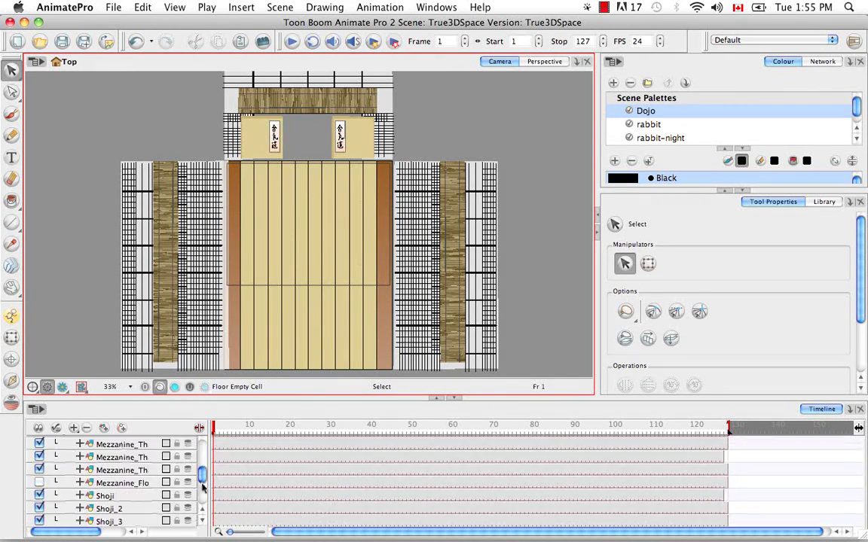
pyautogui.scroll(-1, 202, 488)
pyautogui.scroll(3, 201, 478)
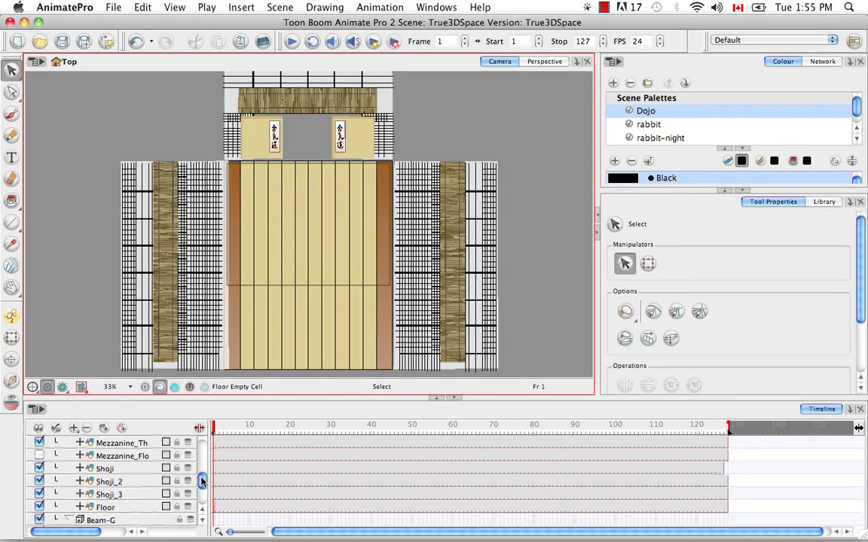
pyautogui.click(39, 516)
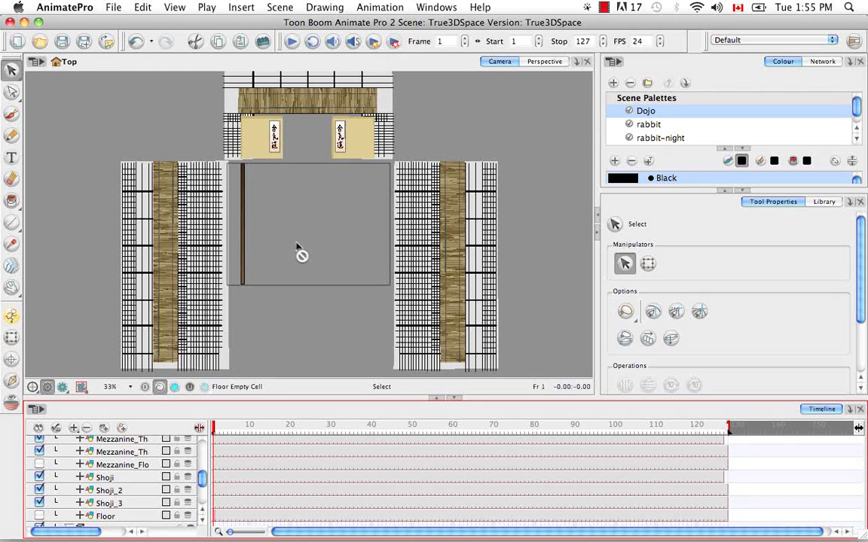
# In Perspective, swap safety for the 3D_Dojo group and orbit to face the far wall
pyautogui.click(543, 61)
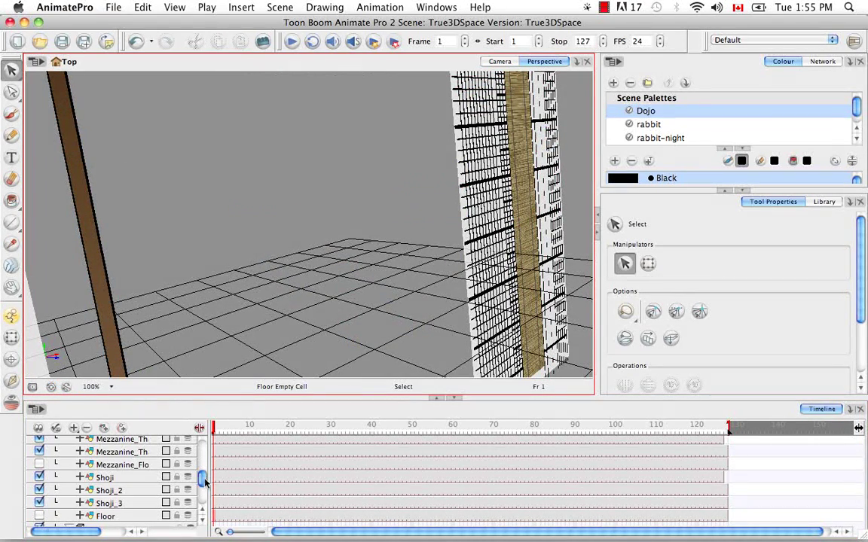
pyautogui.moveTo(202, 479); pyautogui.dragTo(204, 456)
pyautogui.click(39, 508)
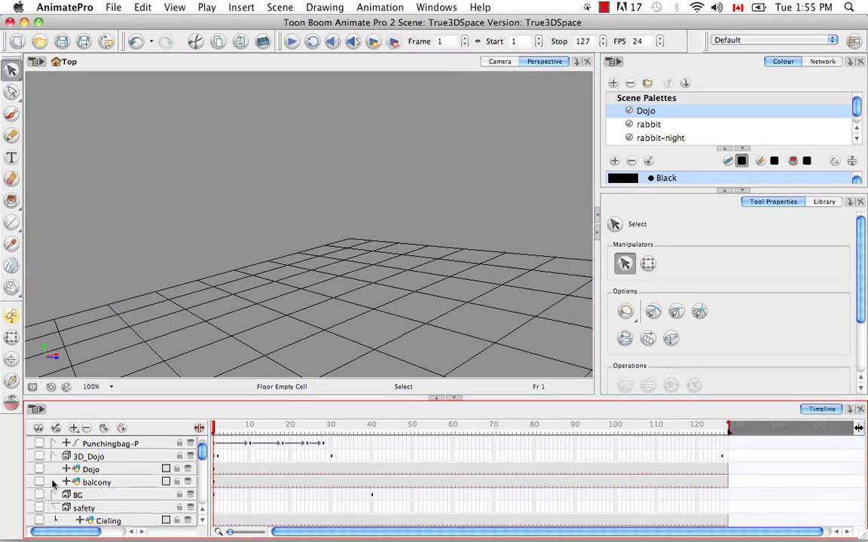
pyautogui.click(40, 457)
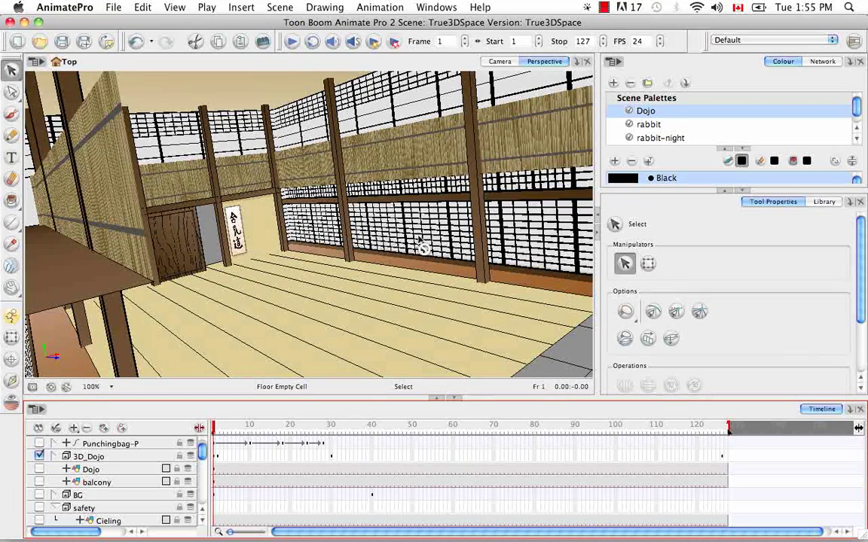
pyautogui.moveTo(421, 247); pyautogui.dragTo(270, 263)
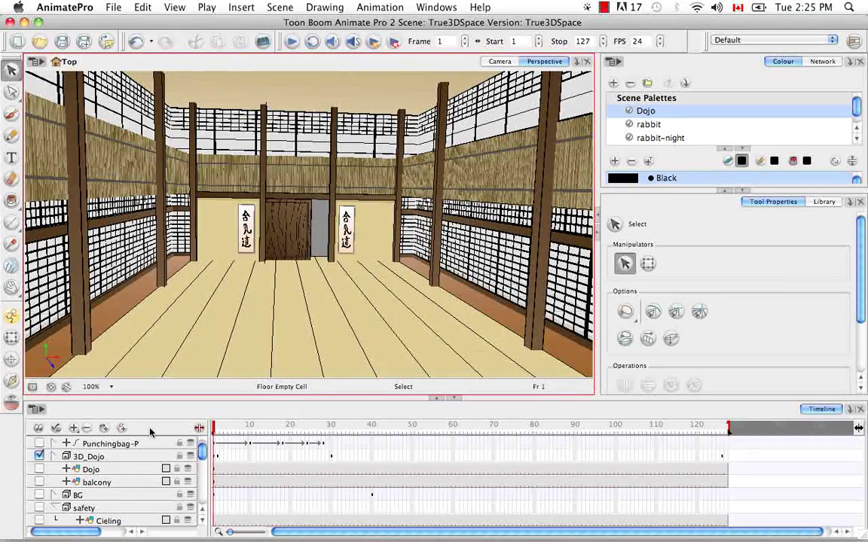
# Return to the Camera view with safety enabled and 3D_Dojo hidden
pyautogui.click(499, 61)
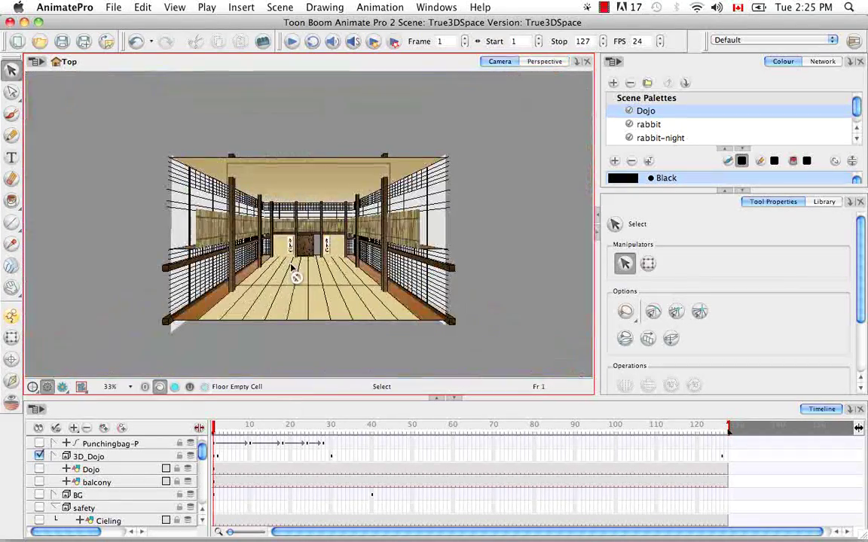
pyautogui.click(39, 507)
pyautogui.click(39, 457)
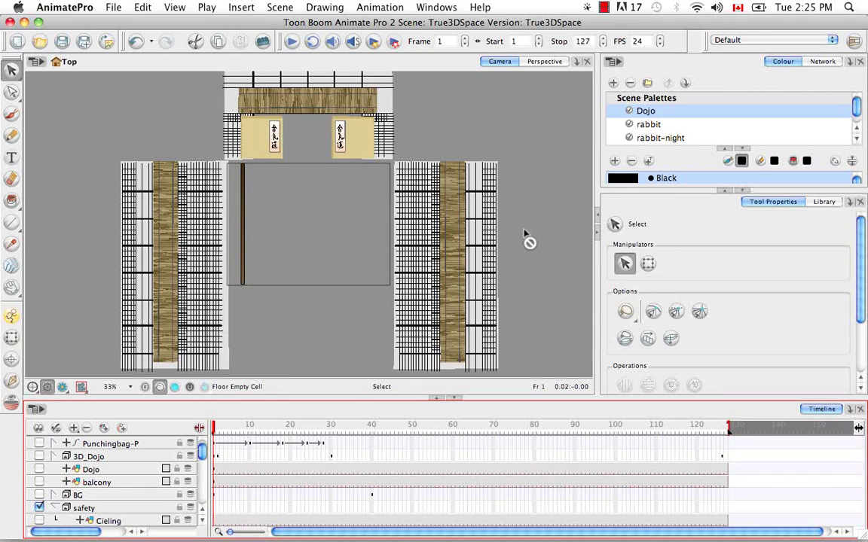
# Preview the flat Dojo drawing alone, then switch back to the safety walls
pyautogui.click(39, 468)
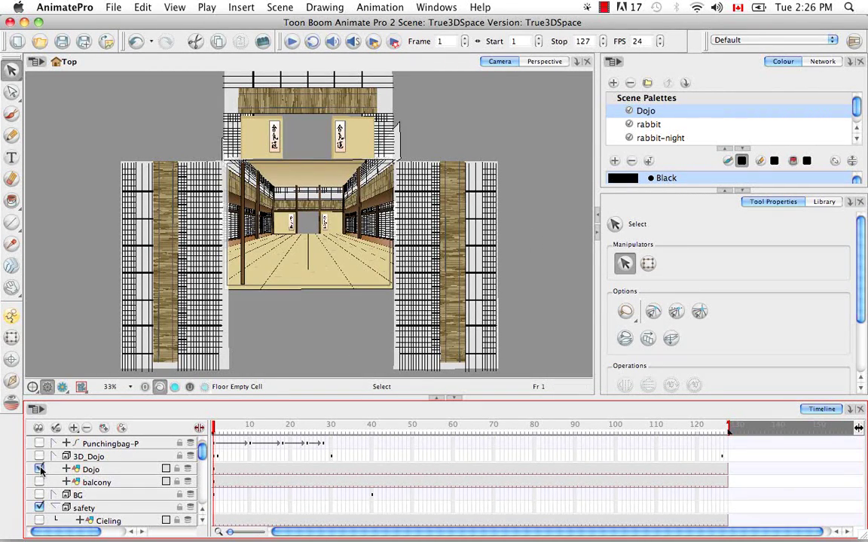
pyautogui.click(39, 508)
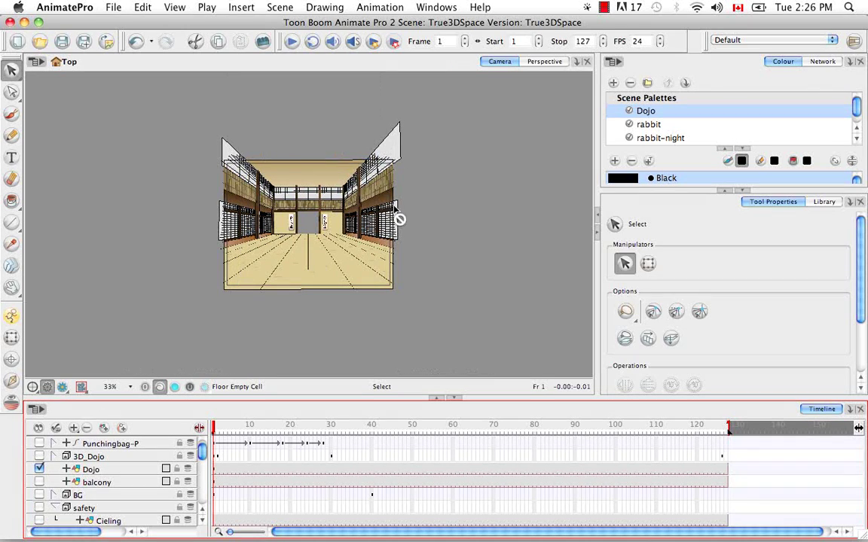
pyautogui.click(39, 468)
pyautogui.click(40, 507)
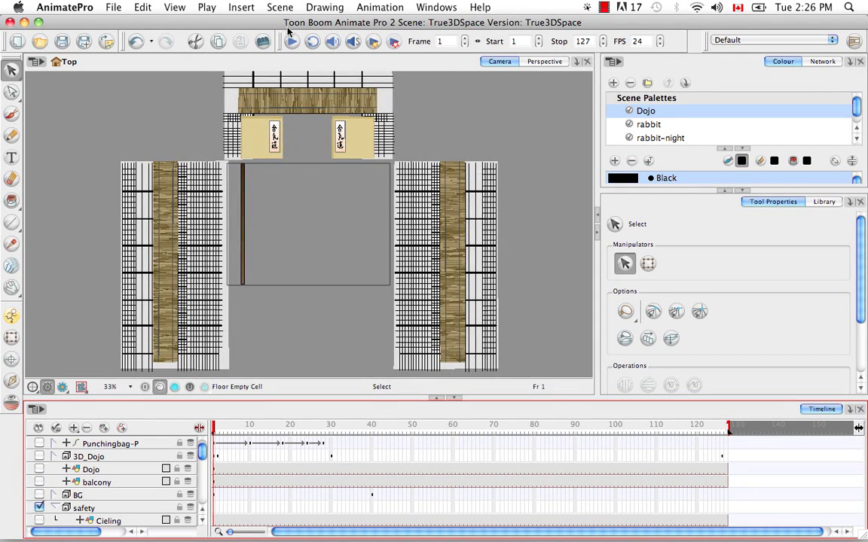
# Preview 3D_Dojo alone, collapse safety, and end with only the safety walls shown
pyautogui.click(39, 507)
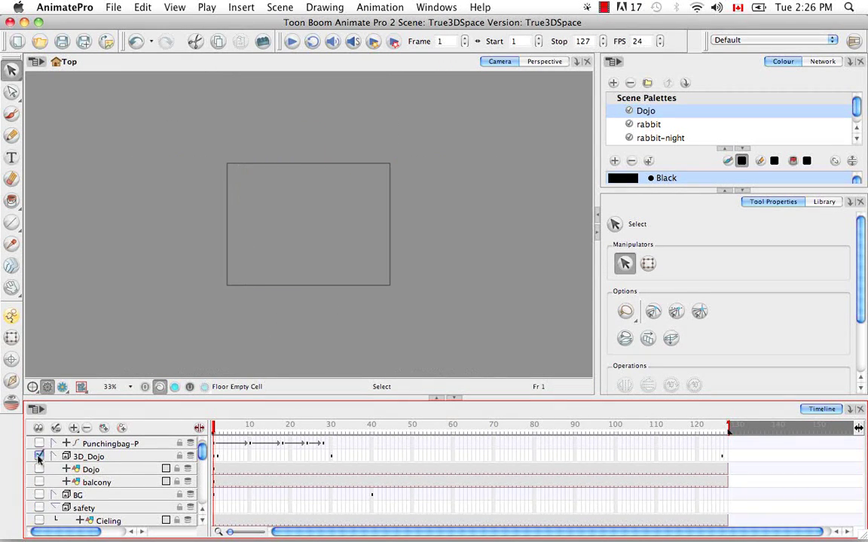
pyautogui.click(39, 457)
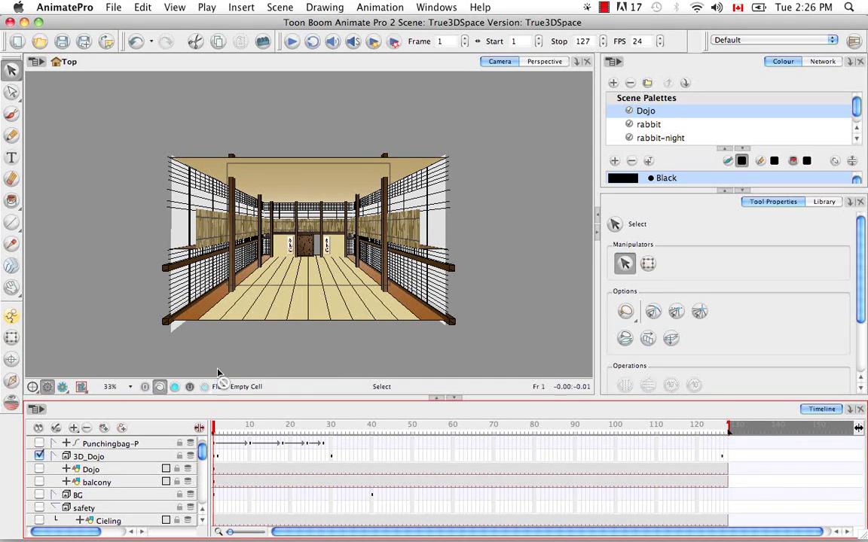
pyautogui.click(56, 509)
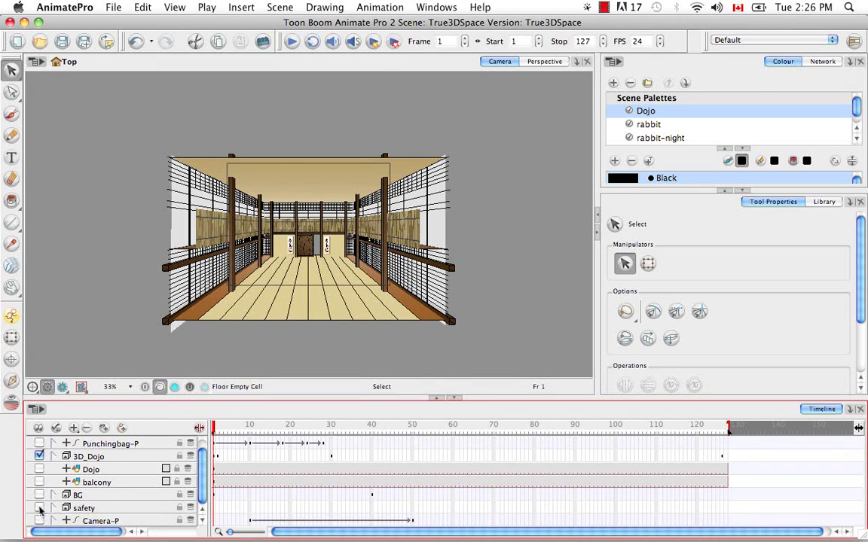
pyautogui.click(39, 508)
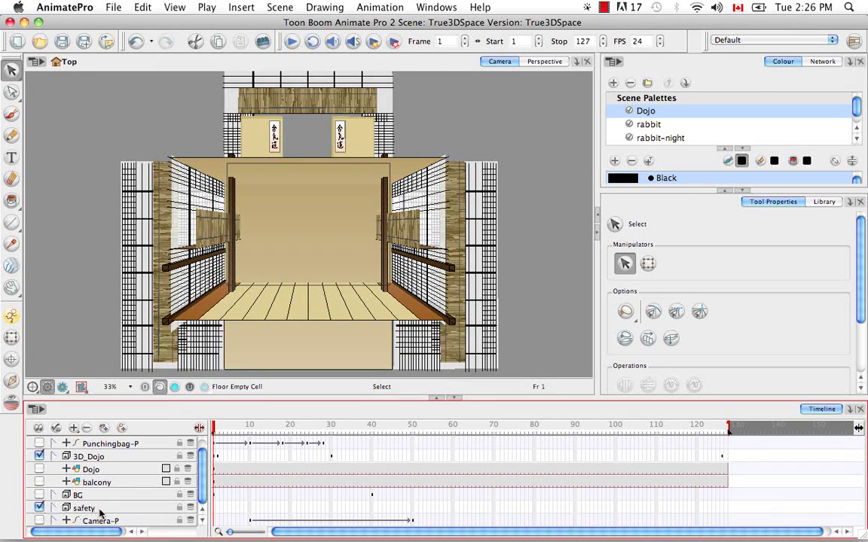
pyautogui.click(40, 457)
# Duplicate the safety layer with Duplicate Selected Layers
pyautogui.rightClick(108, 507)
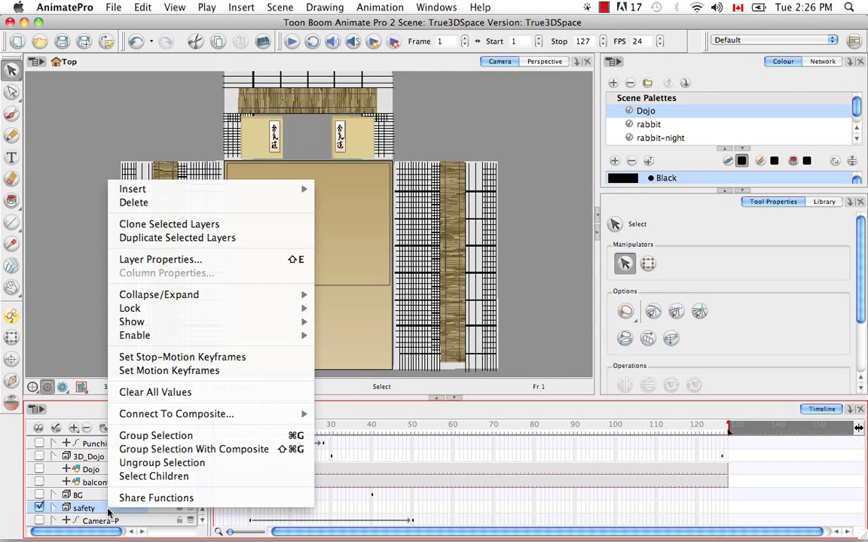
pyautogui.click(193, 238)
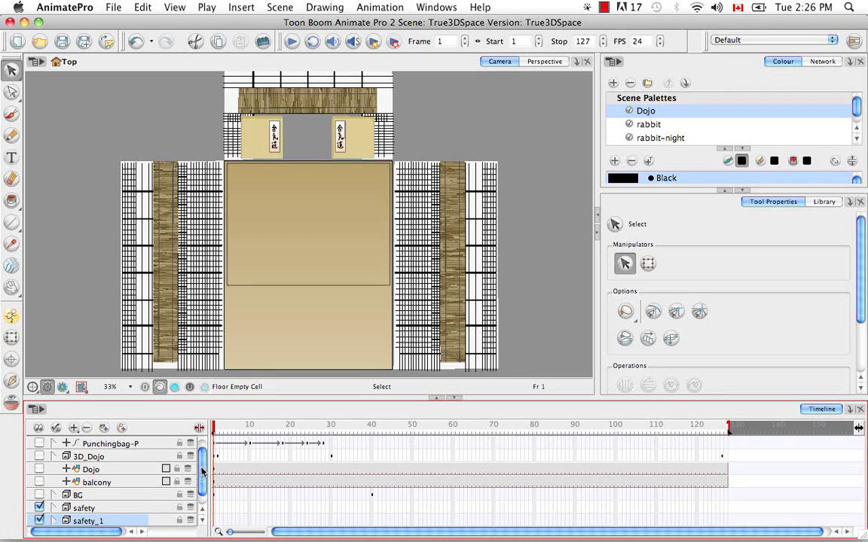
pyautogui.scroll(-1, 202, 469)
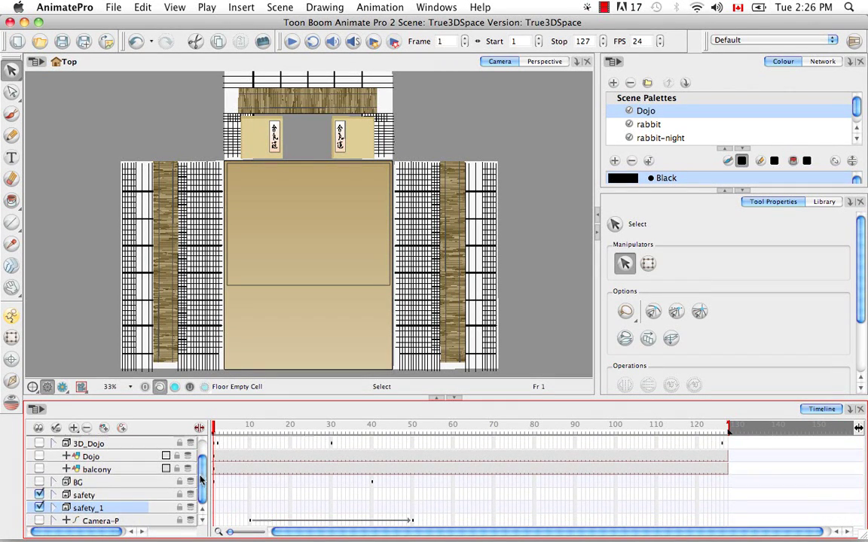
# Rename the safety_1 copy to 'TutorialDojo' and move safety below it
pyautogui.doubleClick(91, 509)
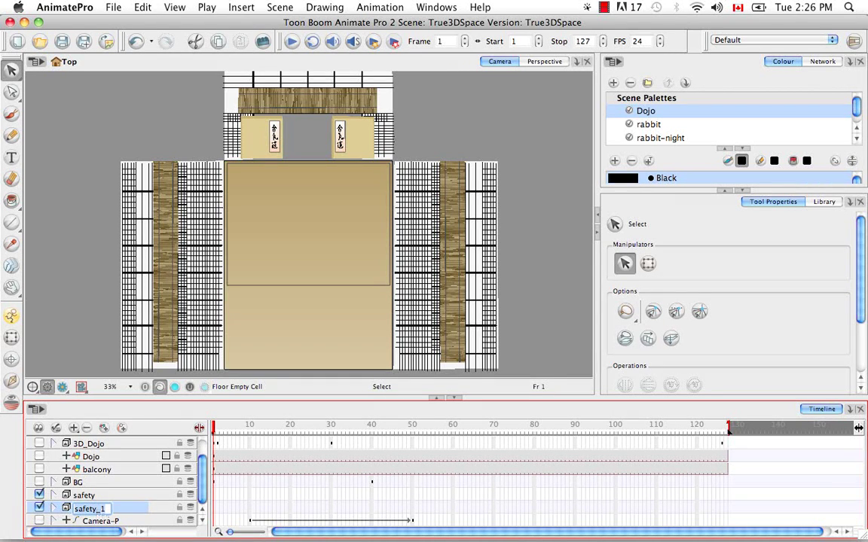
pyautogui.press('BackSpace')
pyautogui.write('Tuto')
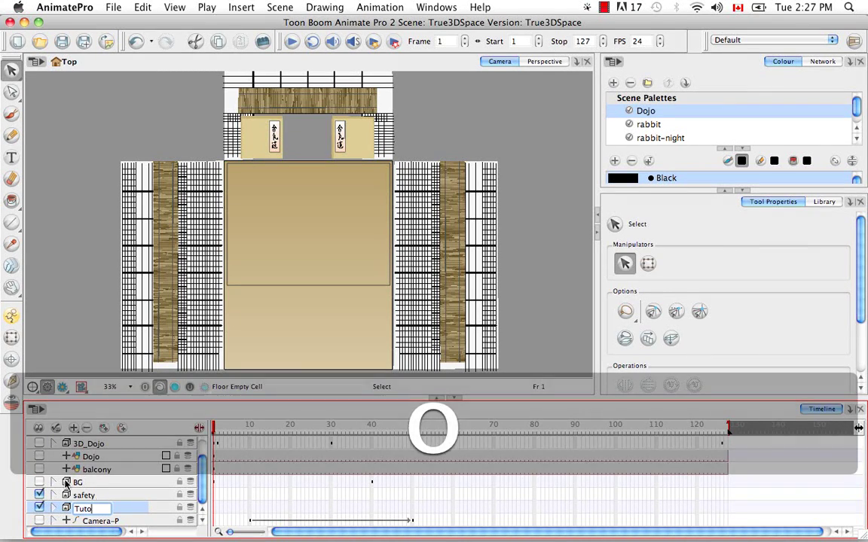
pyautogui.write('rial')
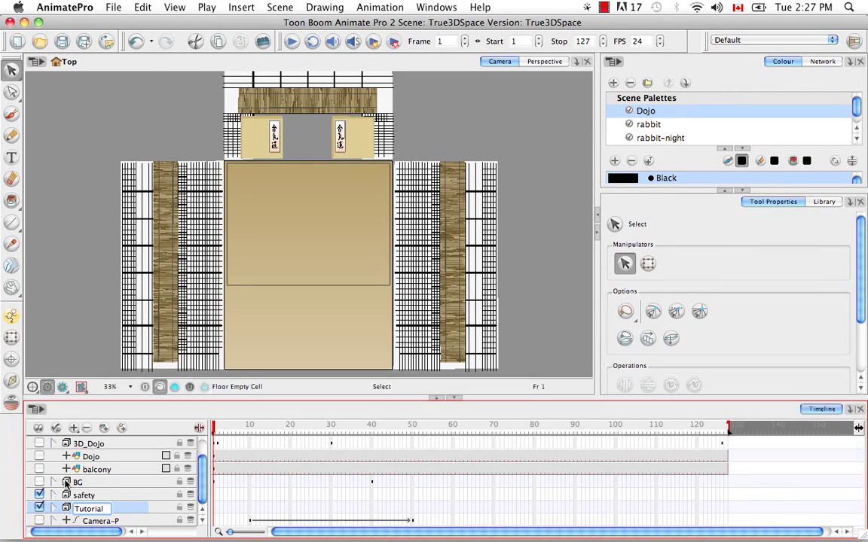
pyautogui.write('Dojo')
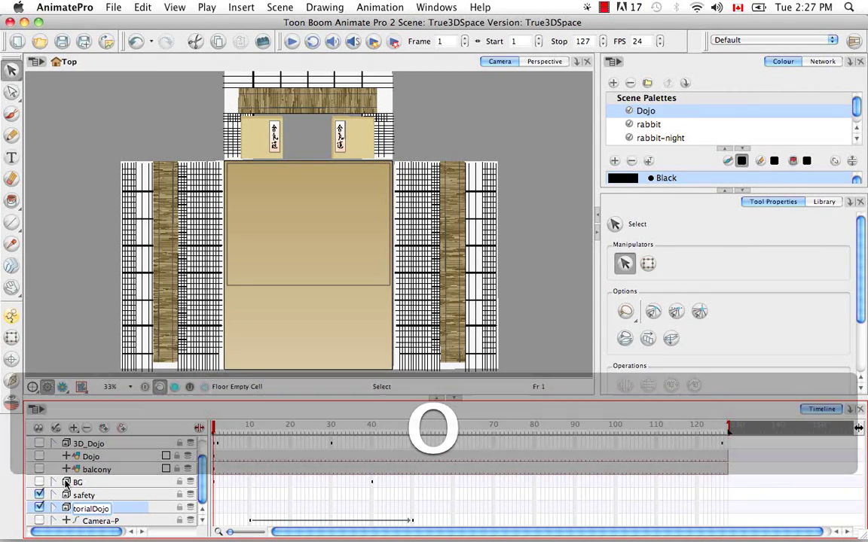
pyautogui.press('Return')
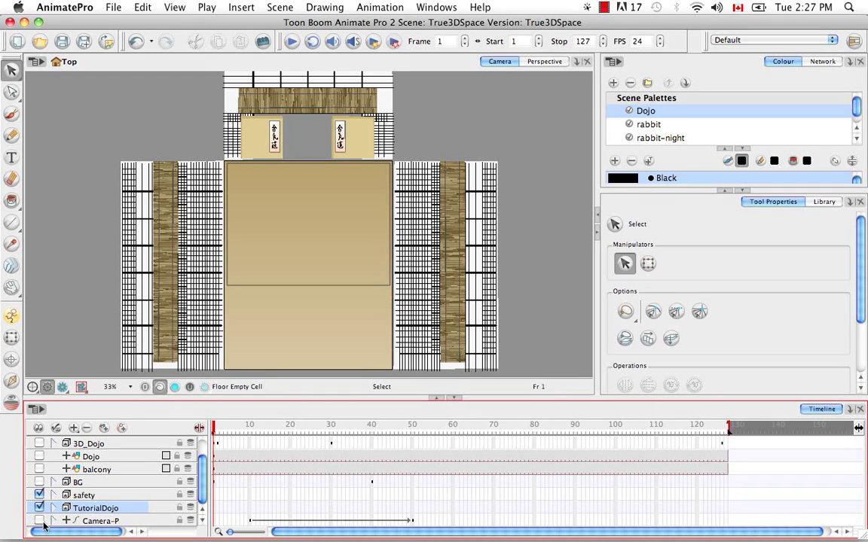
pyautogui.moveTo(67, 498); pyautogui.dragTo(106, 512)
pyautogui.click(88, 498)
# Expand TutorialDojo to list Cieling, Back_Wall, the Mezzanine_Th layers and Mezzanine_Flo
pyautogui.click(55, 496)
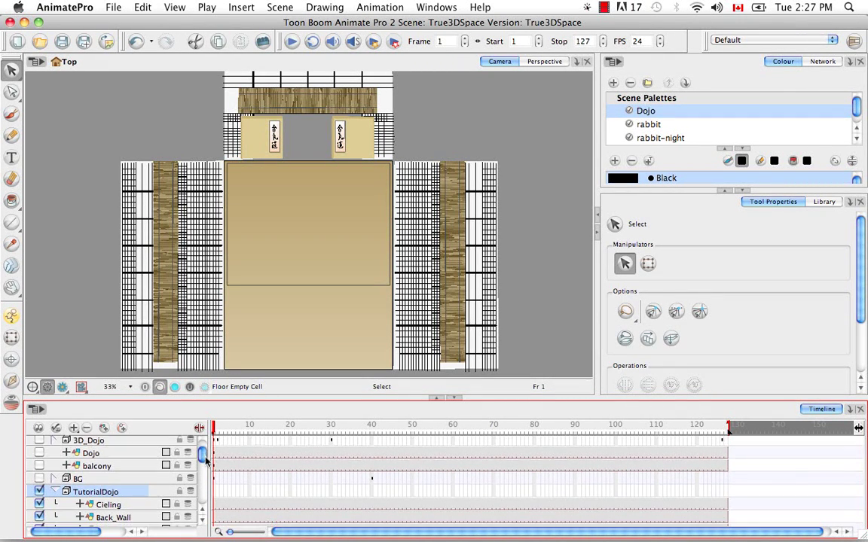
pyautogui.moveTo(202, 455); pyautogui.dragTo(203, 472)
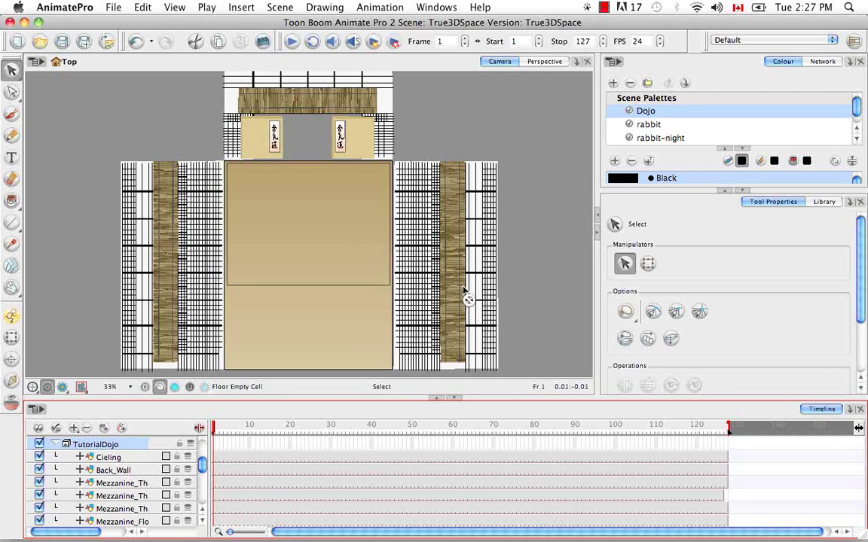
# Enable 3D on the Cieling layer in its properties, toggling it off and on to compare parameters
pyautogui.click(144, 459)
pyautogui.doubleClick(144, 458)
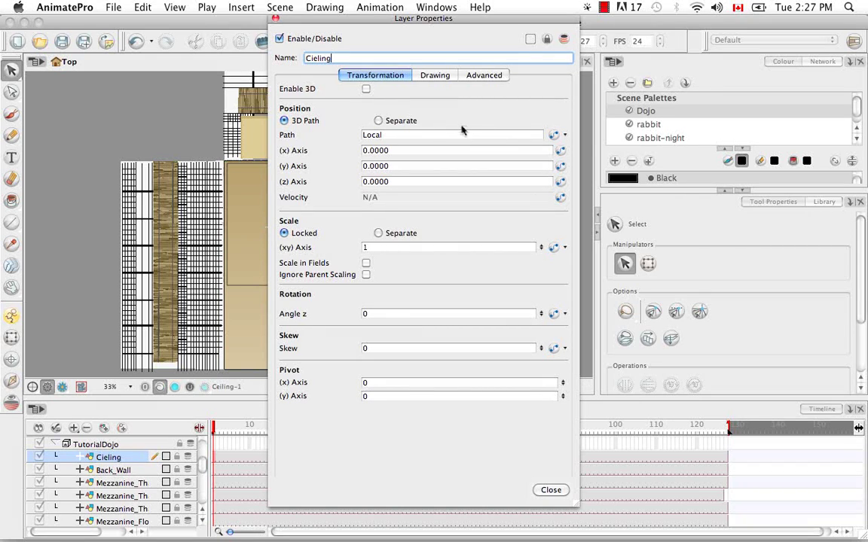
pyautogui.click(366, 90)
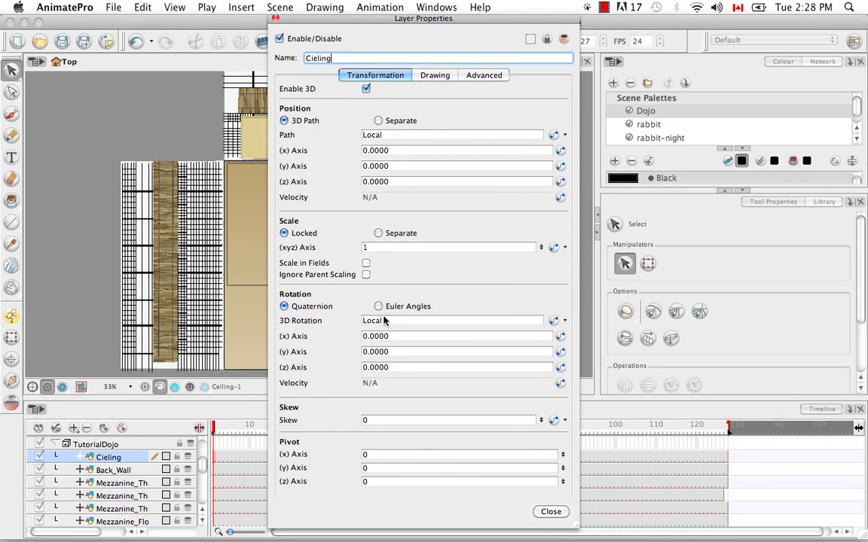
pyautogui.click(366, 89)
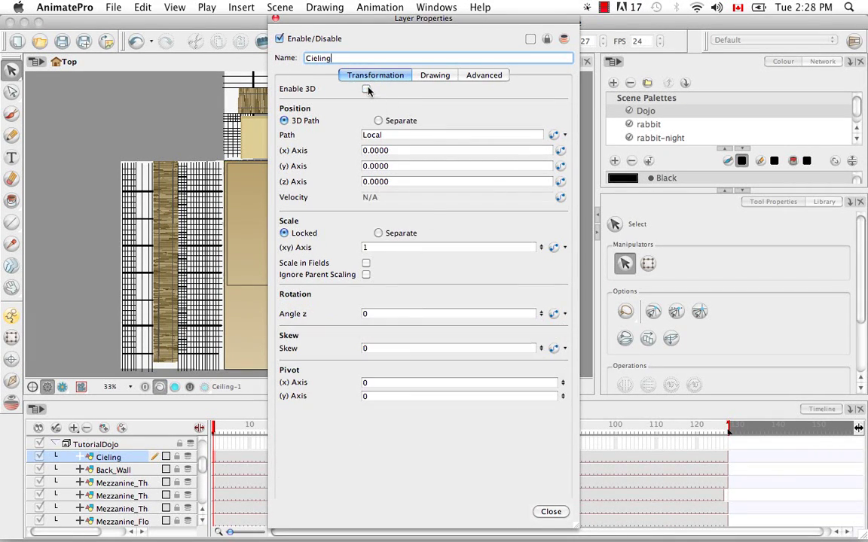
pyautogui.click(366, 89)
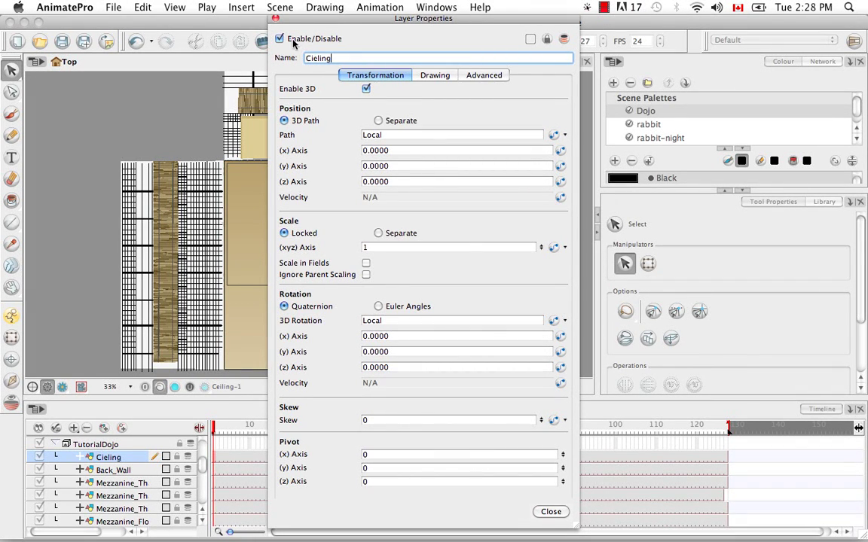
pyautogui.click(275, 19)
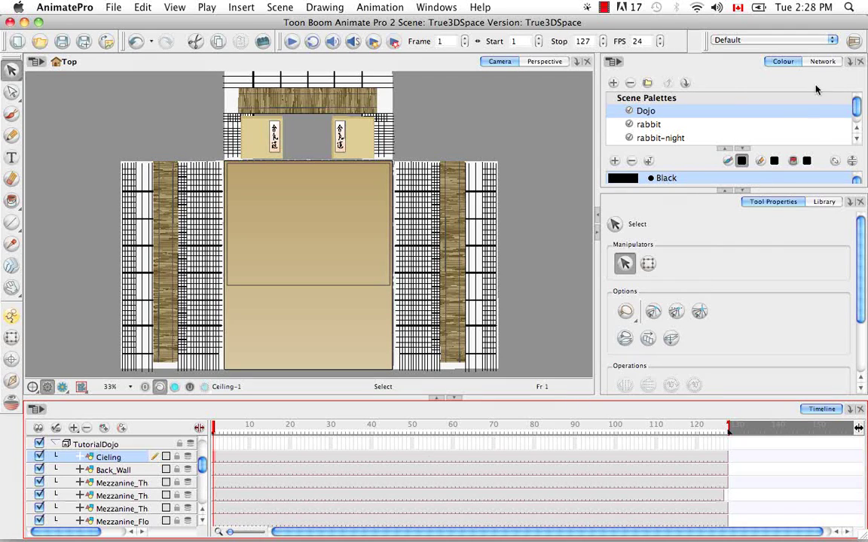
# Dock a Layer Properties panel and enable 3D on Back_Wall, Mezzanine_Thatch, Mezzanine_Thatch_1 and Mezzanine_Thatch_2
pyautogui.click(847, 62)
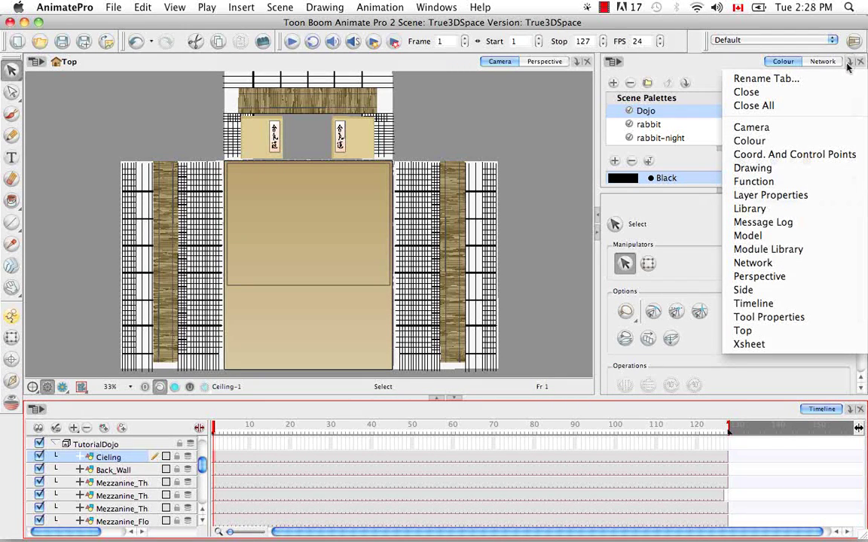
pyautogui.click(765, 195)
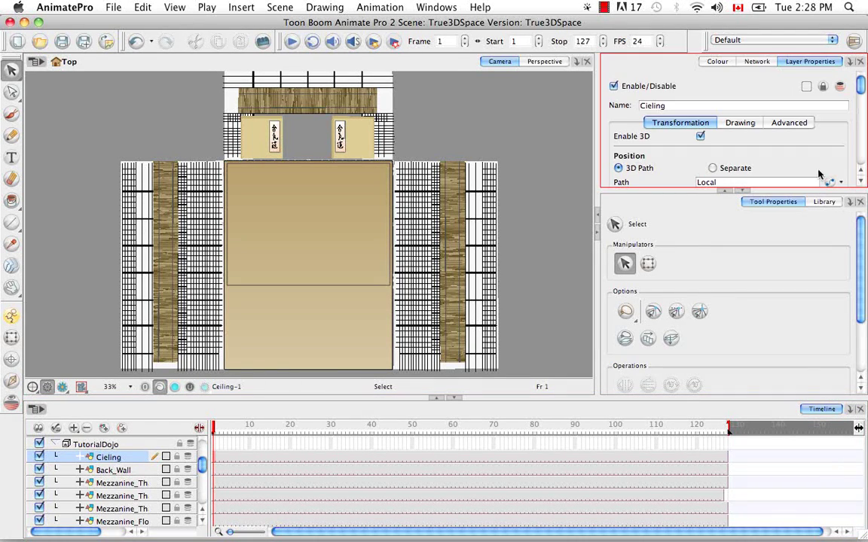
pyautogui.click(742, 190)
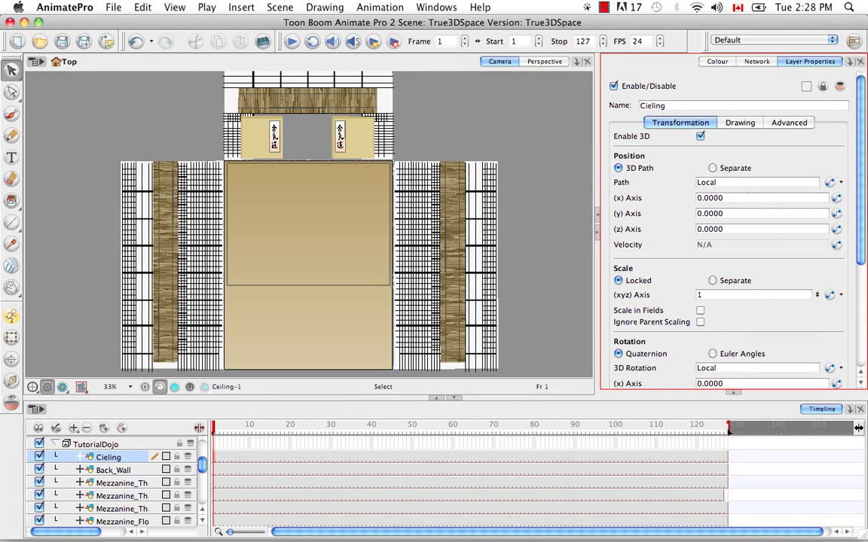
pyautogui.click(142, 471)
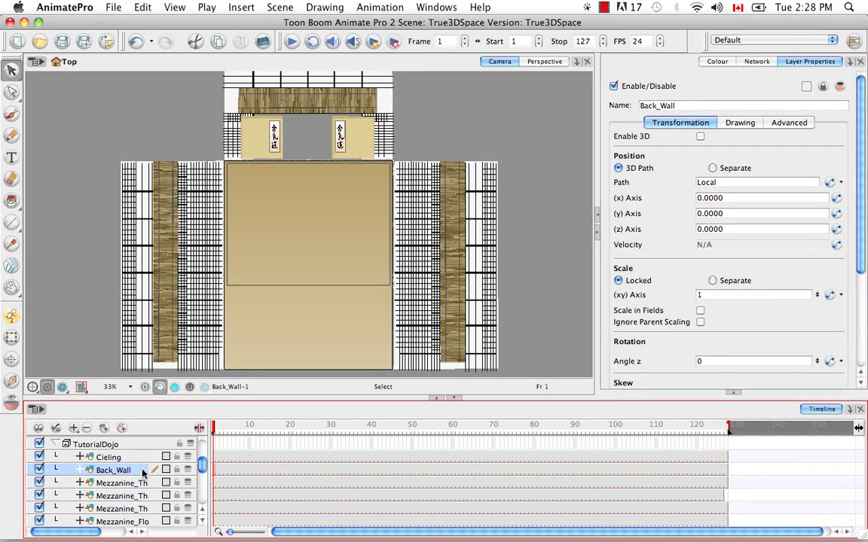
pyautogui.click(699, 136)
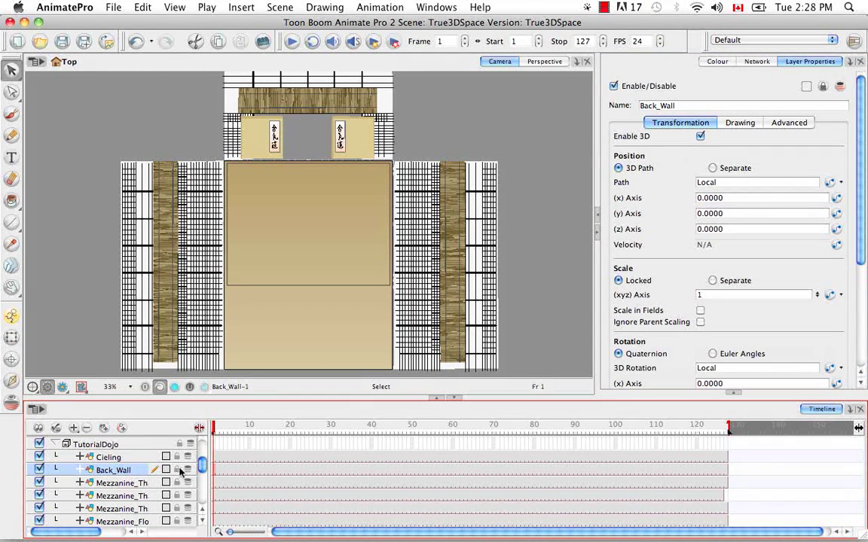
pyautogui.click(133, 485)
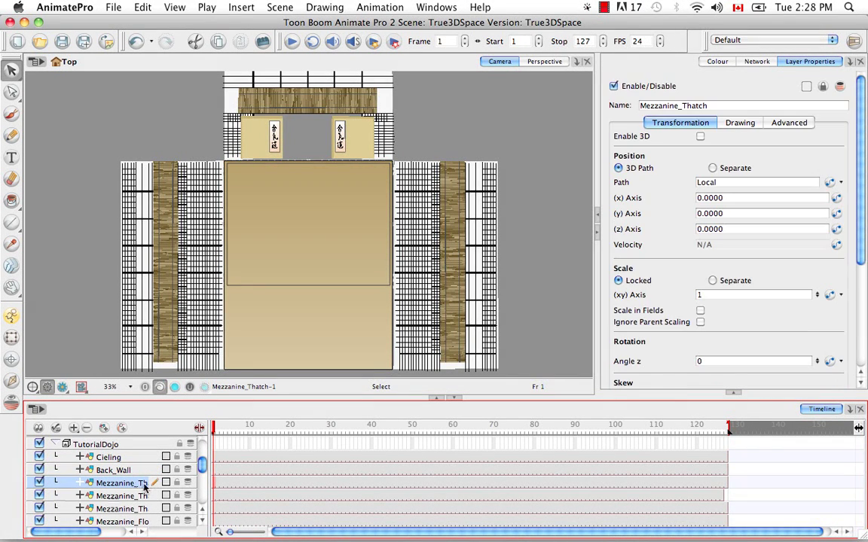
pyautogui.click(699, 136)
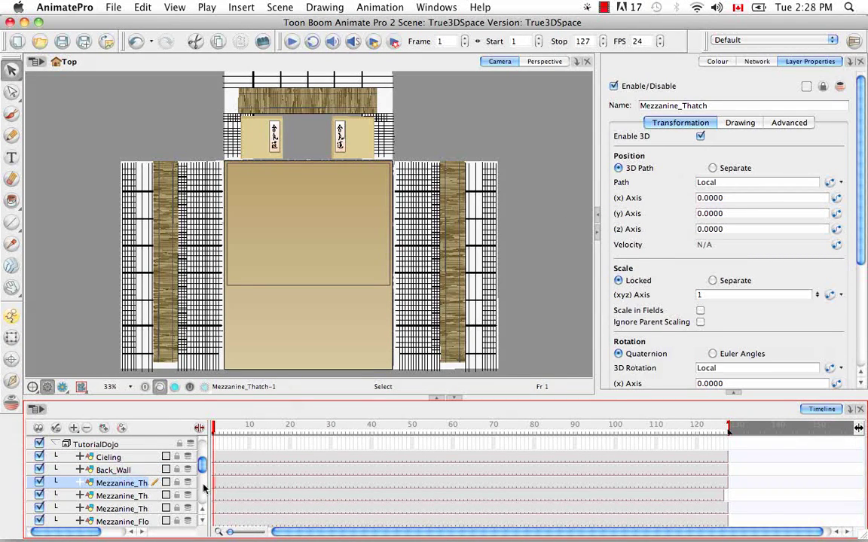
pyautogui.click(132, 495)
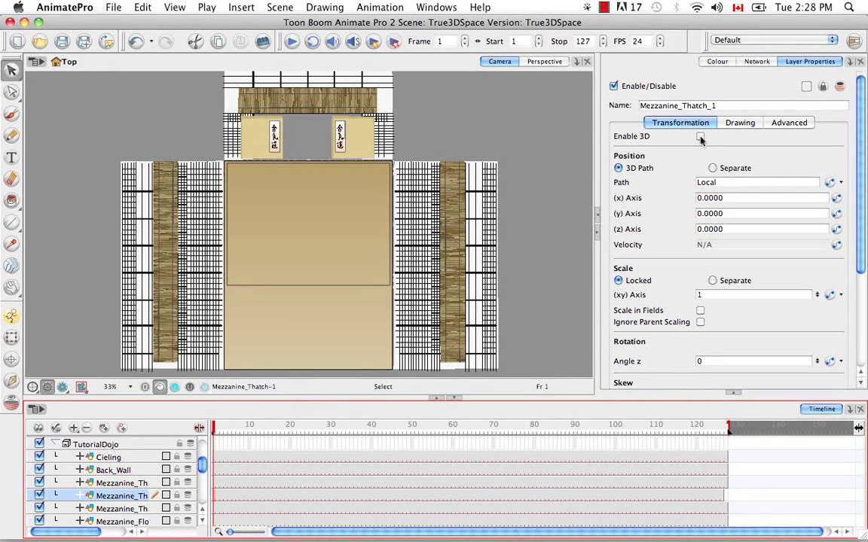
pyautogui.click(701, 138)
pyautogui.click(134, 508)
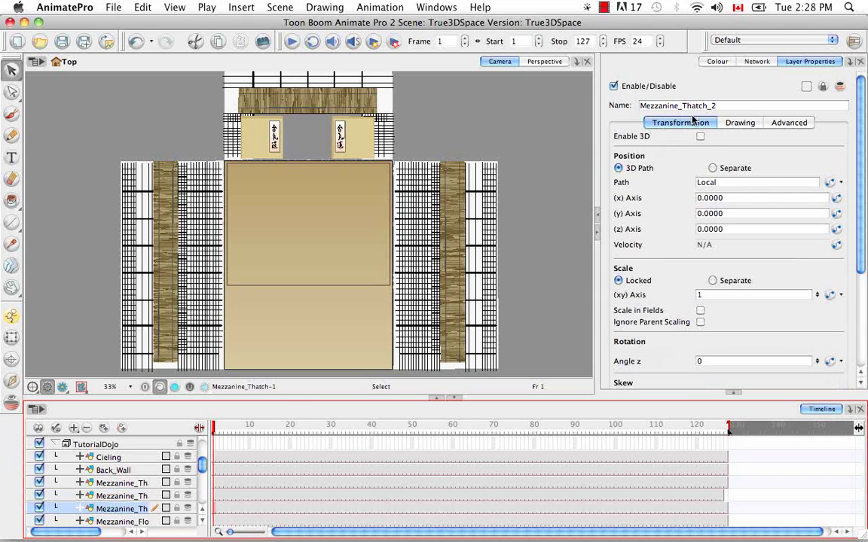
pyautogui.click(700, 137)
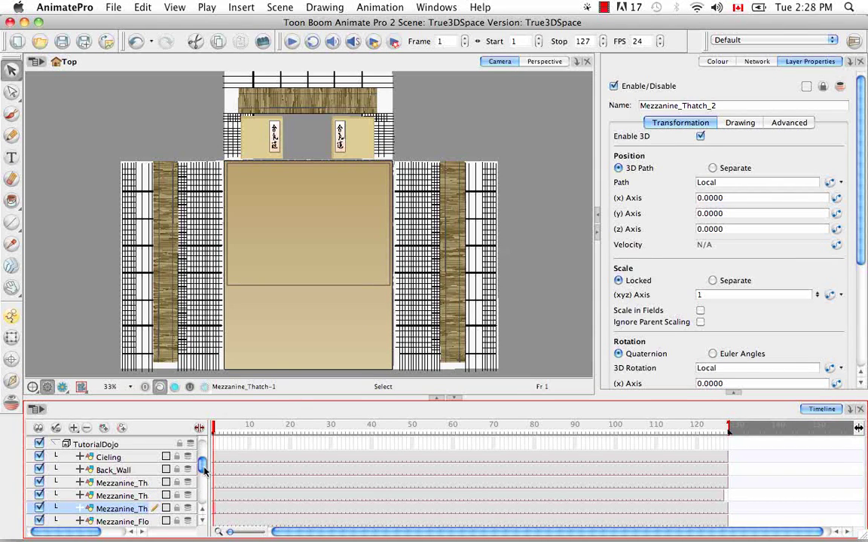
# Widen the layer name column and enable 3D on Mezzanine_Floor, Shoji, Shoji_2 and Shoji_3
pyautogui.moveTo(202, 463); pyautogui.dragTo(203, 482)
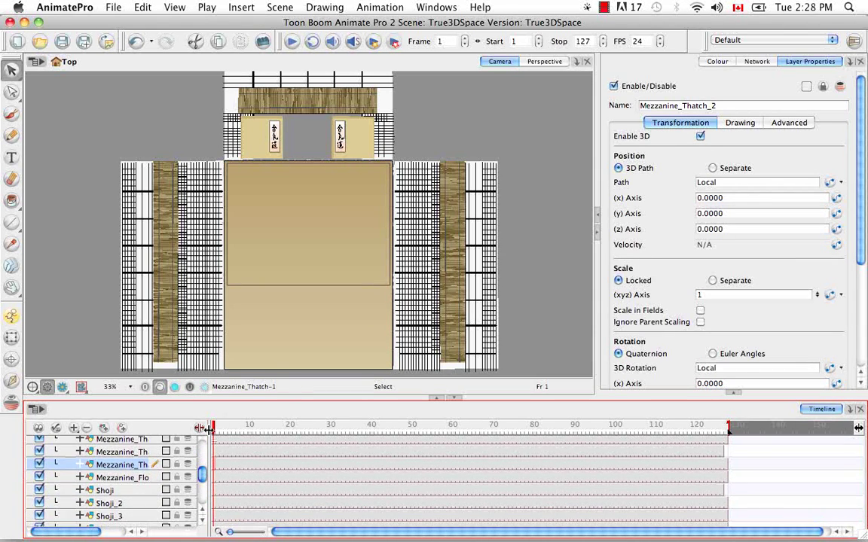
pyautogui.moveTo(273, 427); pyautogui.dragTo(274, 427)
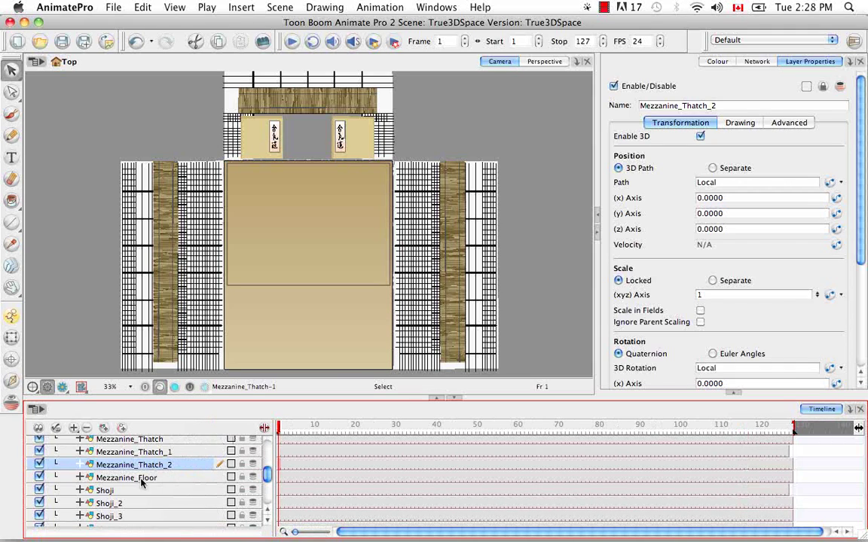
pyautogui.click(141, 477)
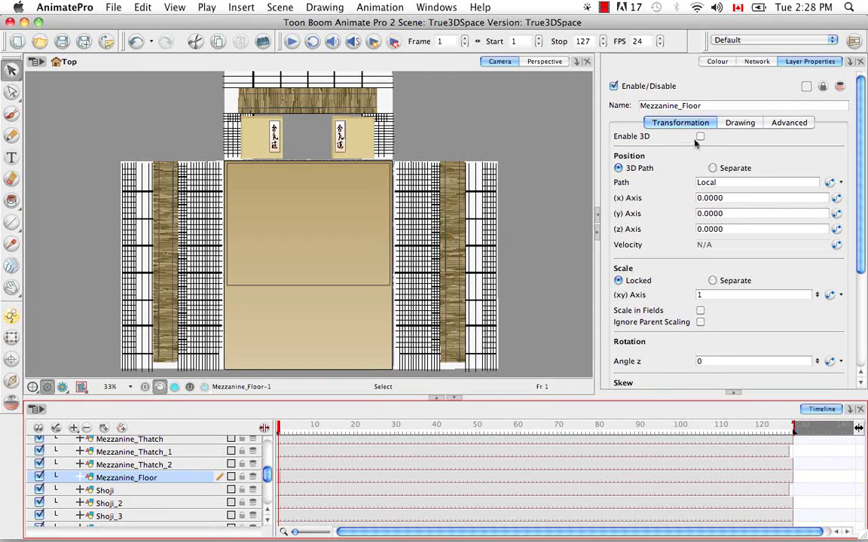
pyautogui.click(701, 137)
pyautogui.click(184, 490)
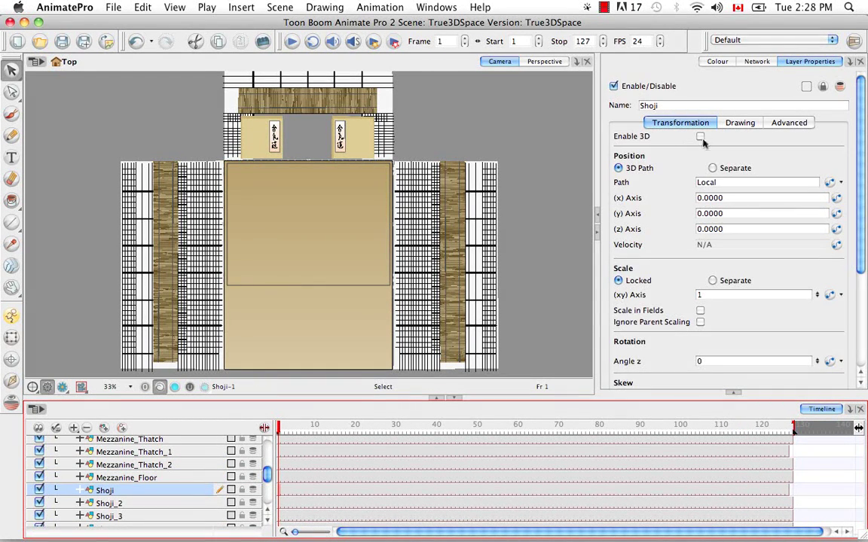
pyautogui.click(701, 136)
pyautogui.click(181, 502)
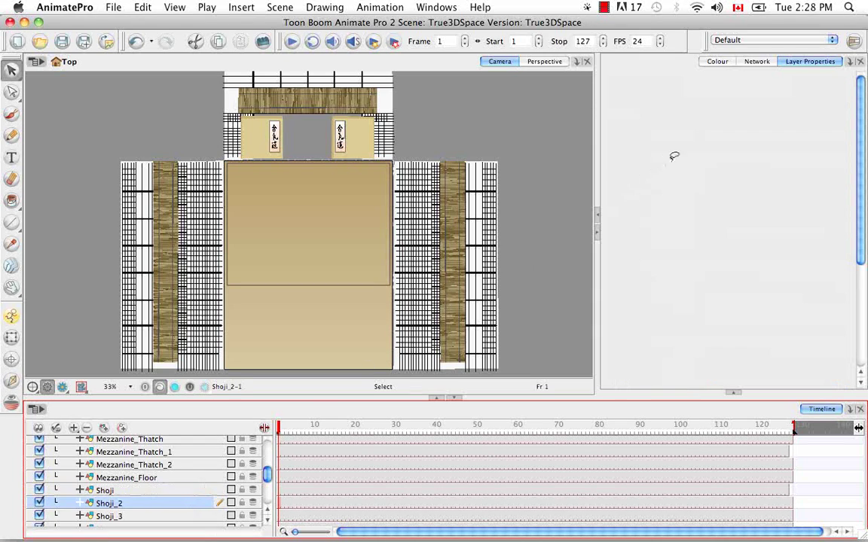
pyautogui.click(700, 136)
pyautogui.click(165, 517)
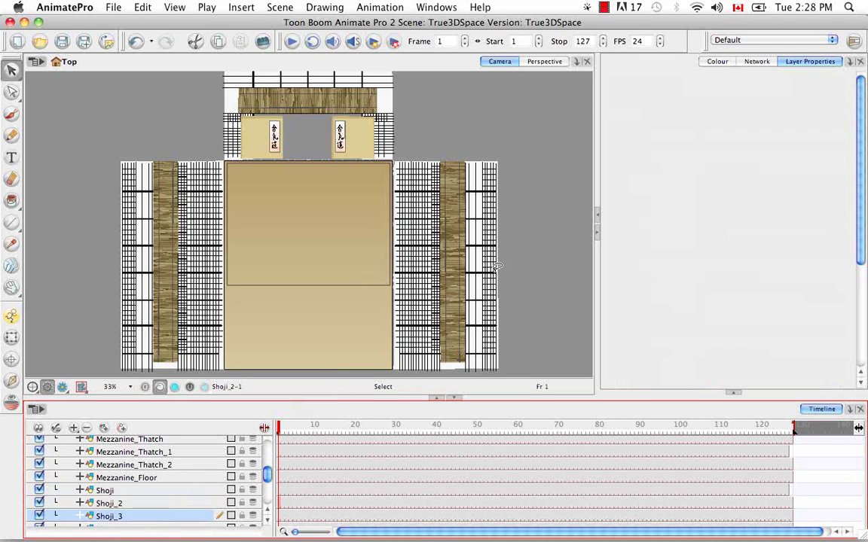
pyautogui.click(701, 137)
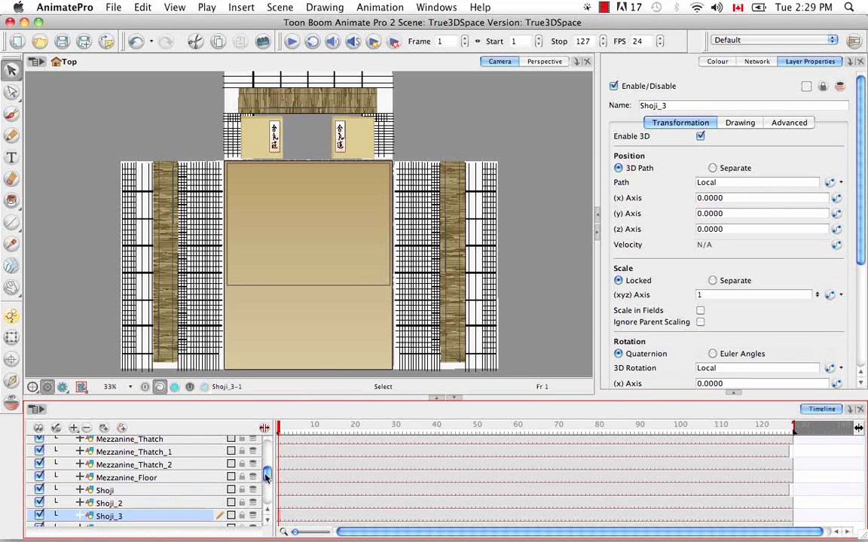
# Select the Floor layer, then enable 3D on Beam, Beam_1, Beam_2 and Beam_3
pyautogui.moveTo(268, 472); pyautogui.dragTo(268, 492)
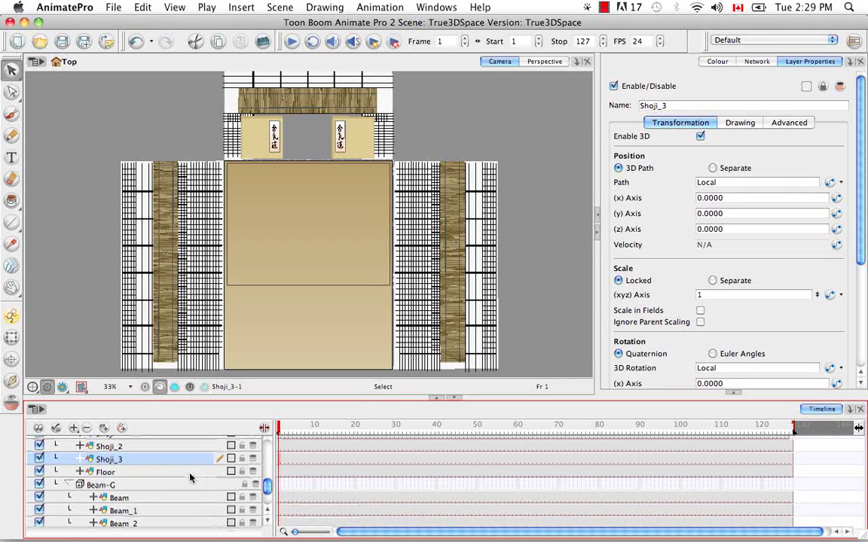
pyautogui.click(166, 472)
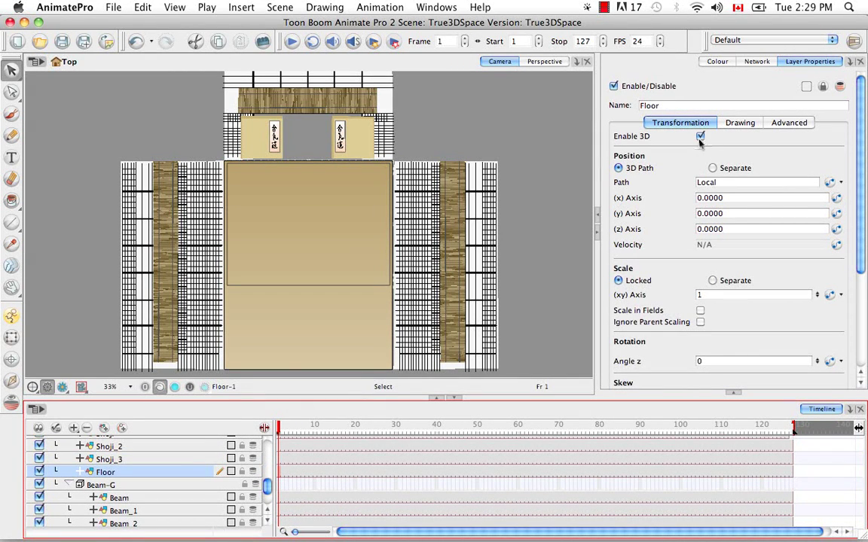
pyautogui.click(139, 497)
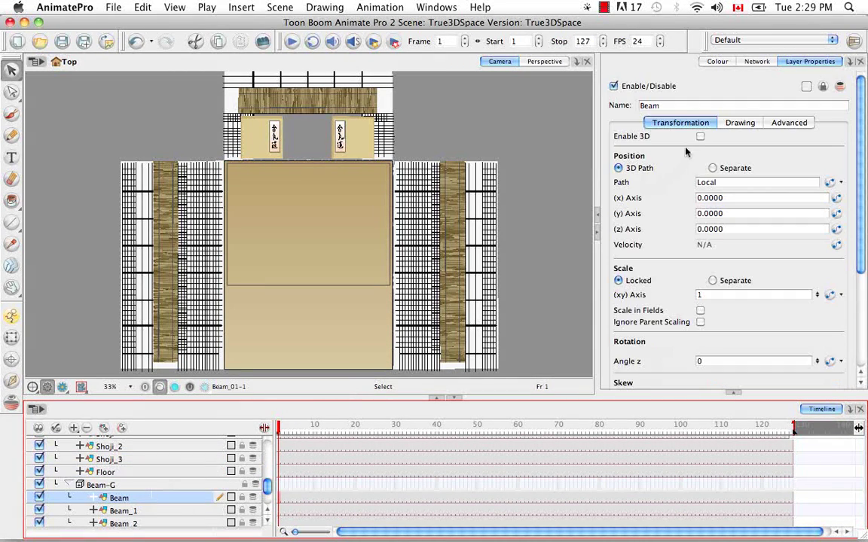
pyautogui.click(699, 136)
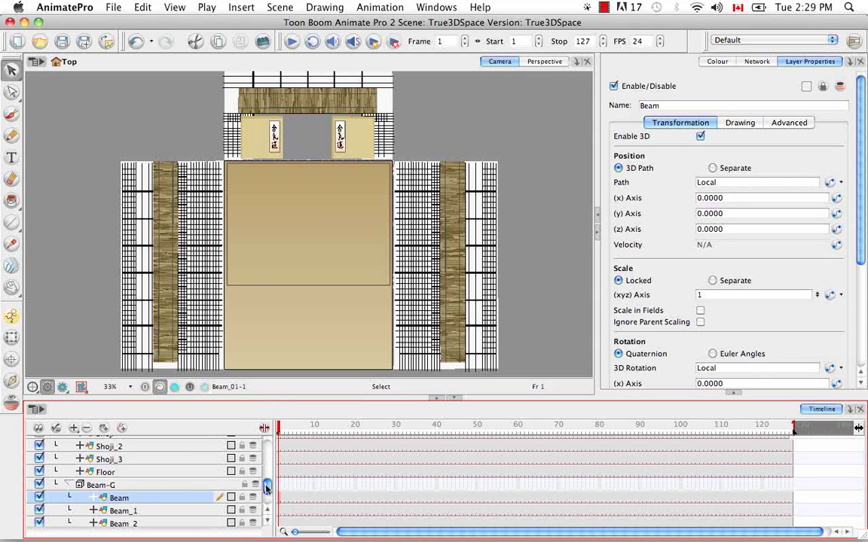
pyautogui.moveTo(266, 488); pyautogui.dragTo(266, 494)
pyautogui.click(215, 478)
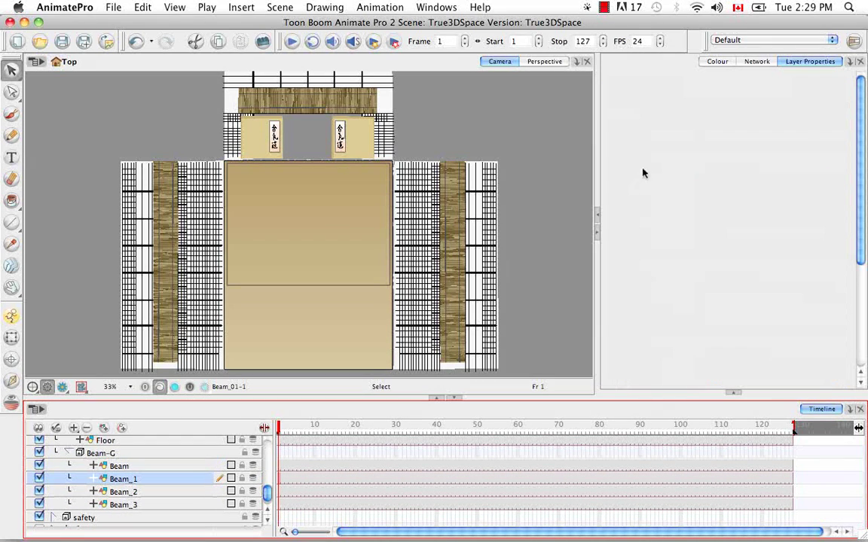
pyautogui.click(700, 137)
pyautogui.click(215, 491)
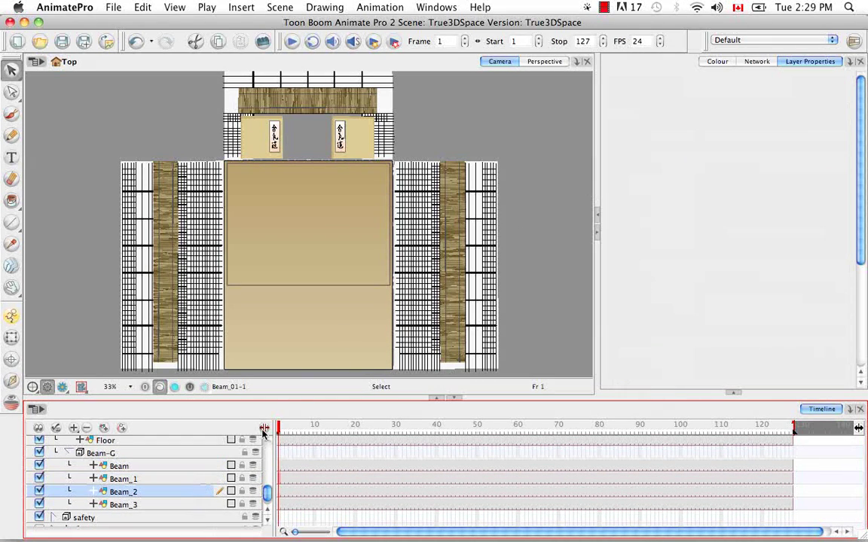
pyautogui.click(699, 136)
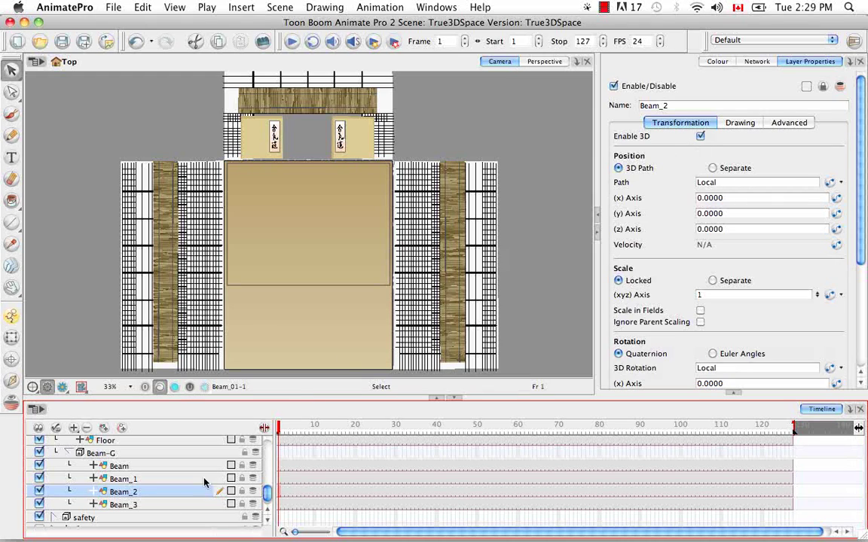
pyautogui.click(162, 509)
pyautogui.click(700, 136)
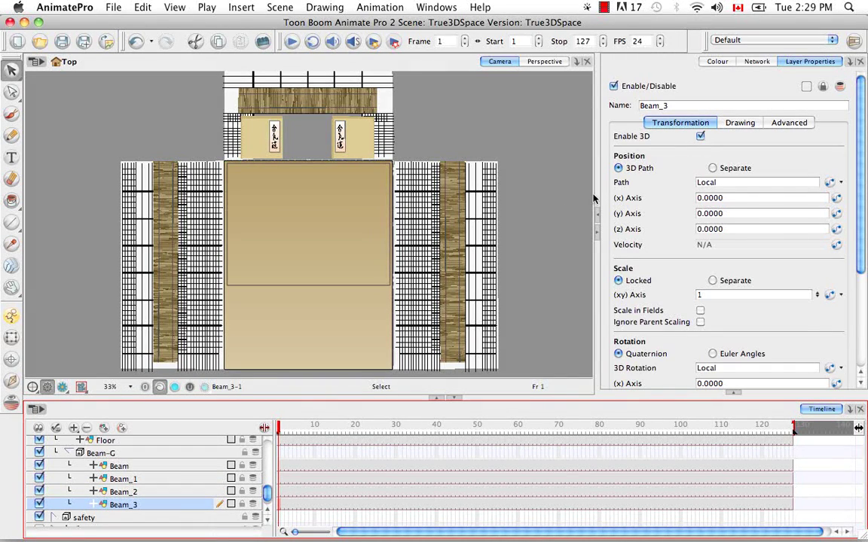
# Switch Beam_3's Scale to Separate so x, y and z each have their own value of 1
pyautogui.moveTo(269, 490); pyautogui.dragTo(267, 467)
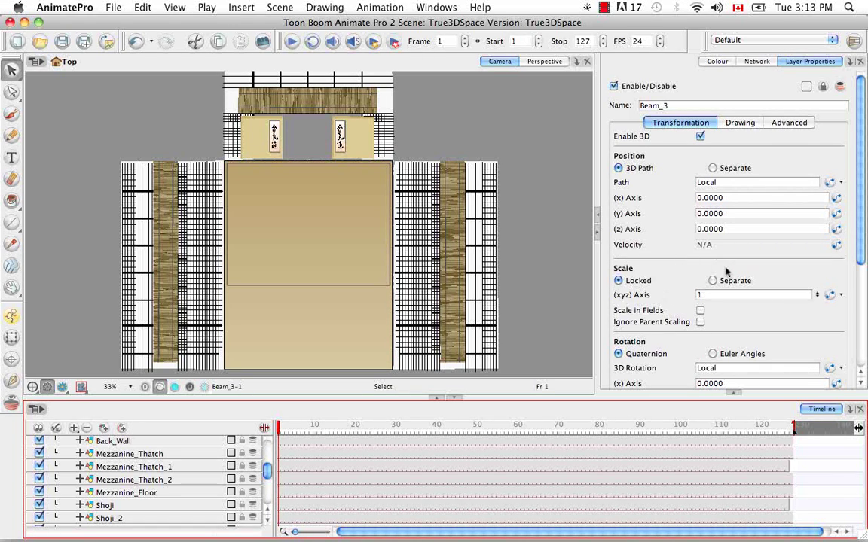
pyautogui.click(713, 281)
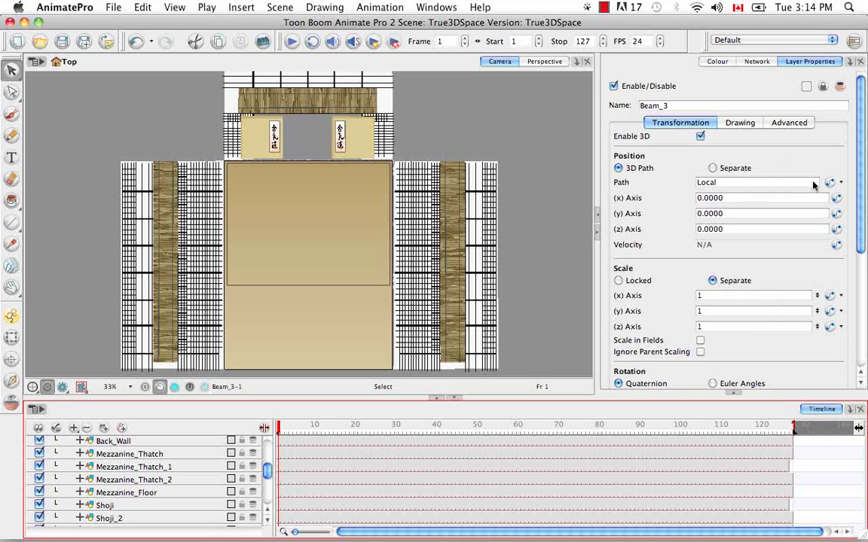
# Change Beam_3's rotation from quaternion to Euler Angles with separate x, y and z values
pyautogui.moveTo(862, 188); pyautogui.dragTo(866, 299)
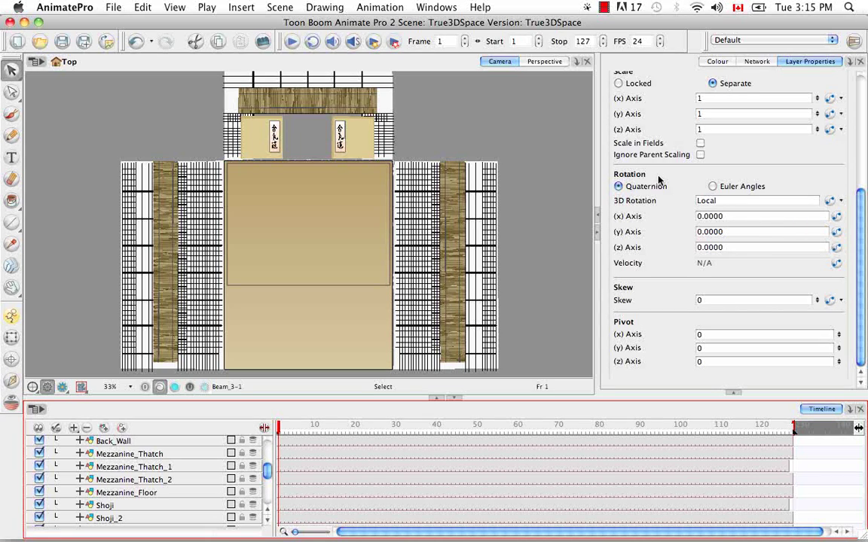
pyautogui.click(712, 187)
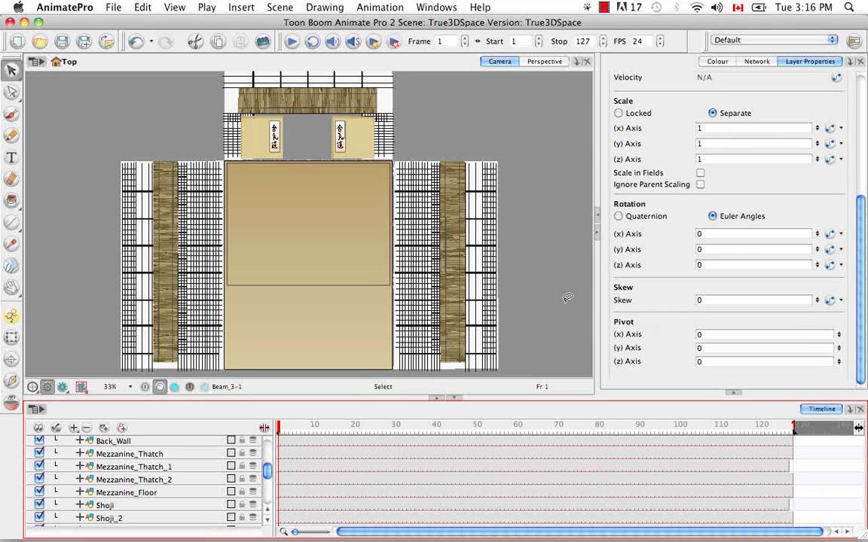
# Choose the Pivot tool, preview the scene in Perspective view, then return to Camera view
pyautogui.click(11, 361)
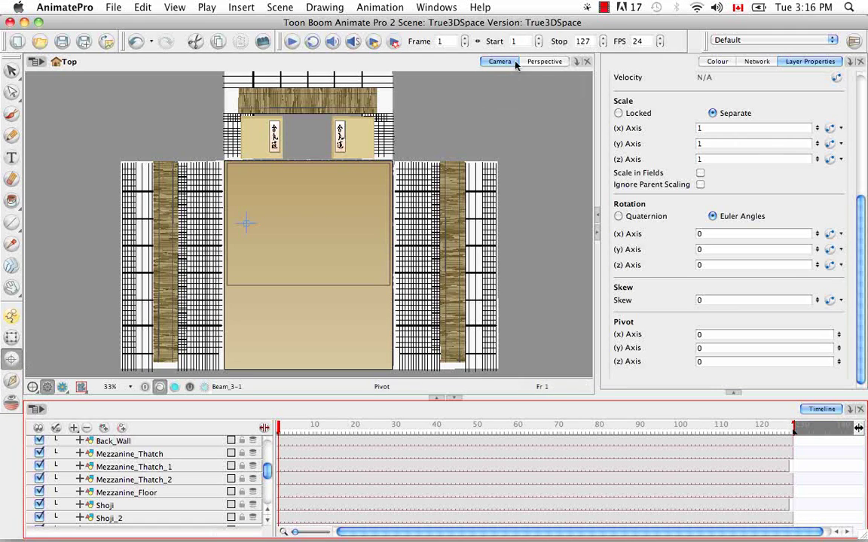
pyautogui.click(542, 63)
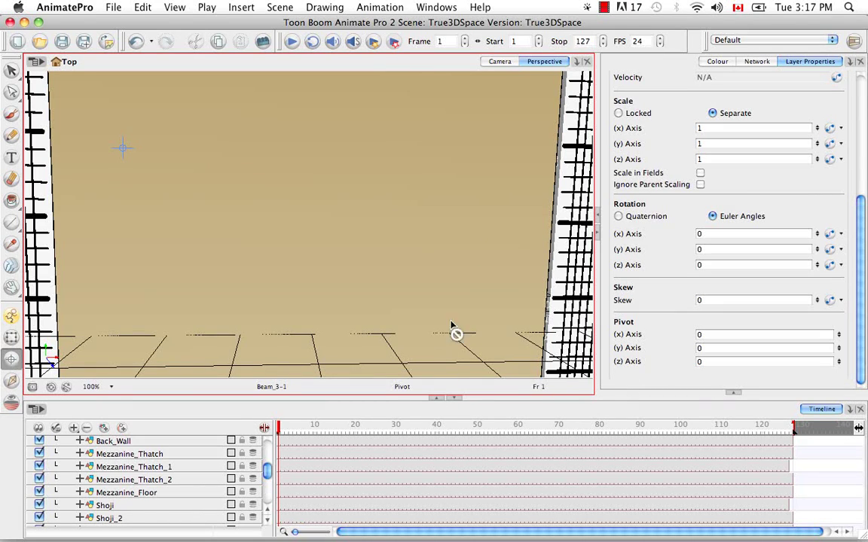
pyautogui.click(500, 62)
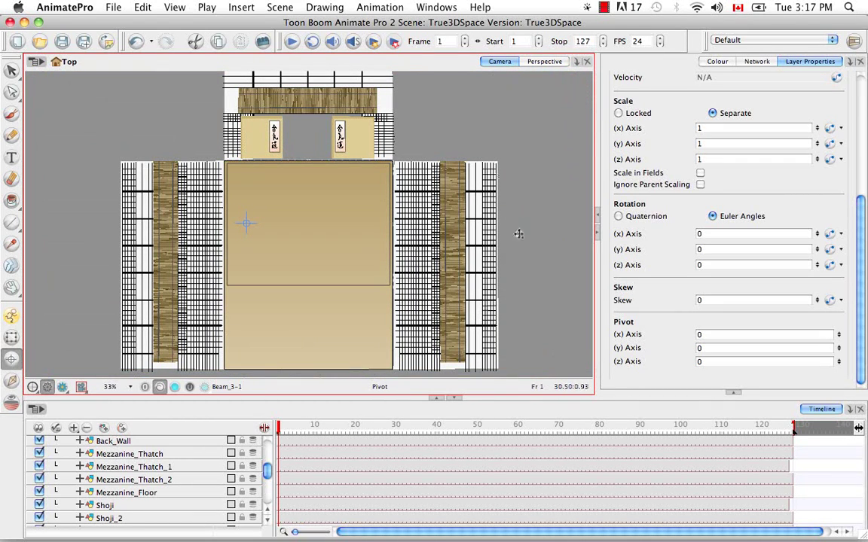